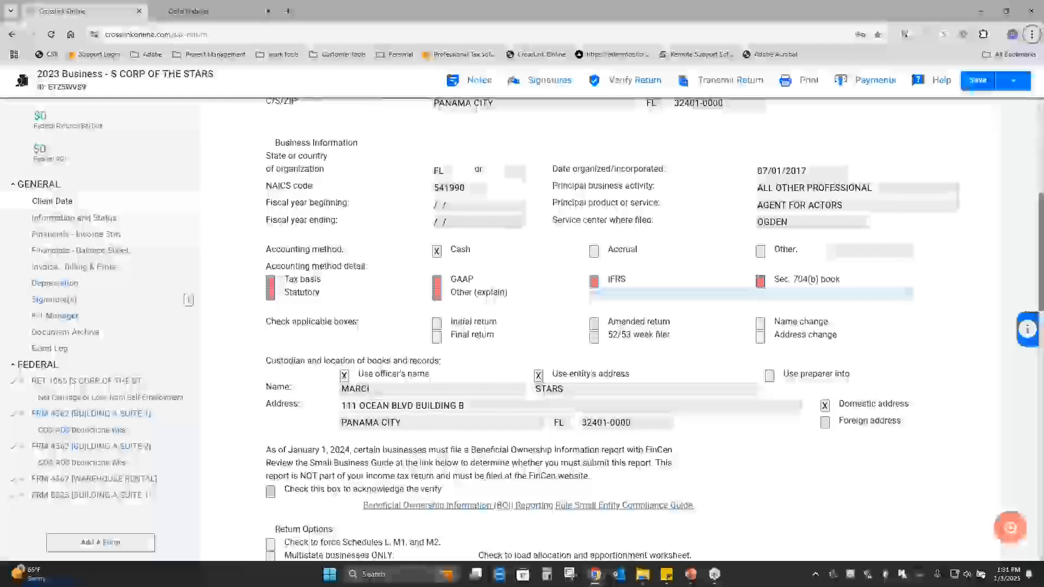
# Search the federal forms and schedules for "45", and leave the form list without adding anything.
pyautogui.click(104, 549)
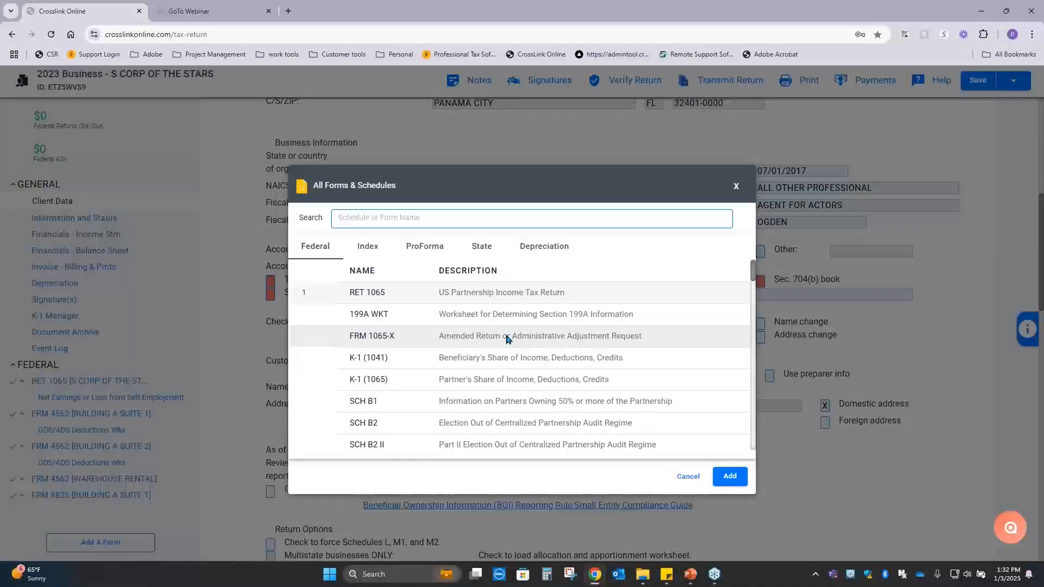
pyautogui.click(441, 215)
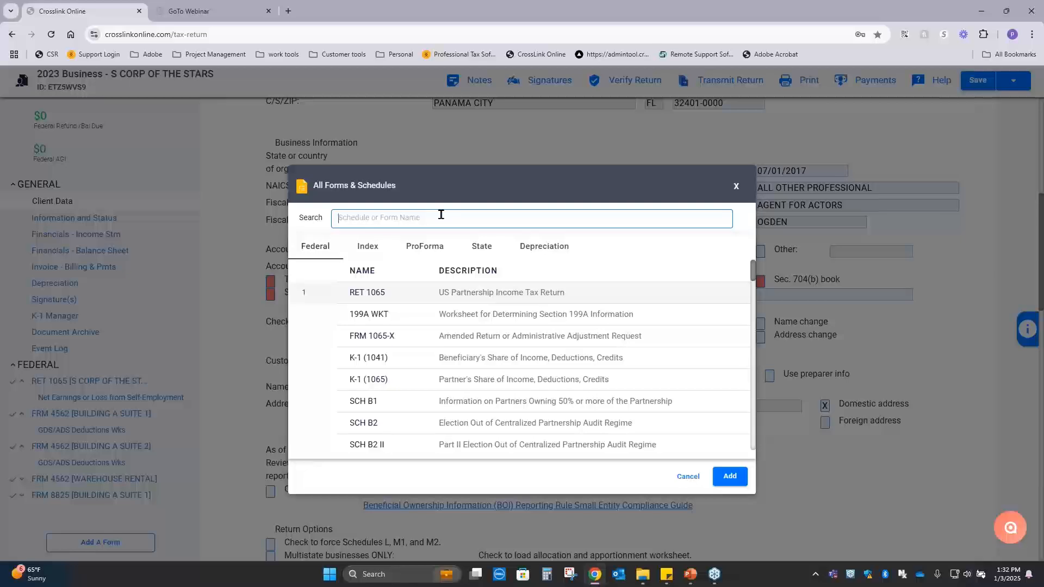
pyautogui.write('45')
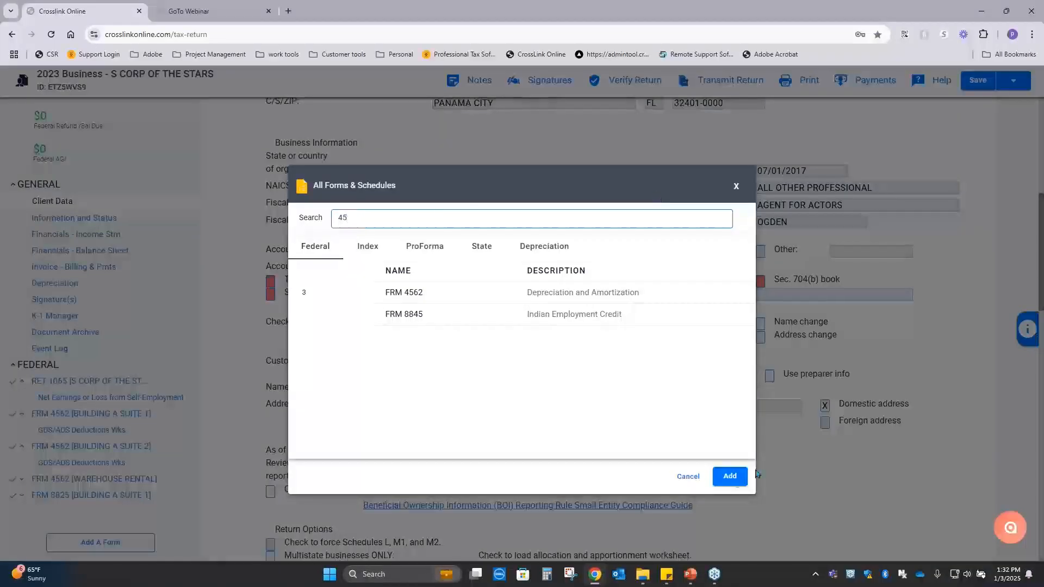
pyautogui.click(697, 478)
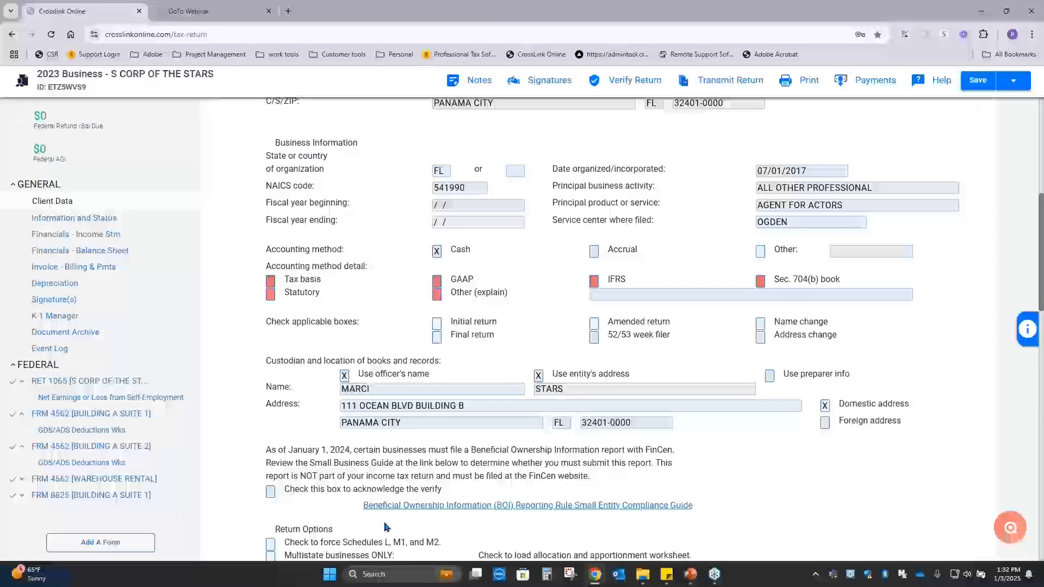
# View the field descriptions and IDs for the business name, remote signature questions and U.S. street address in Client Data, and hide the field information.
pyautogui.scroll(7, 785, 370)
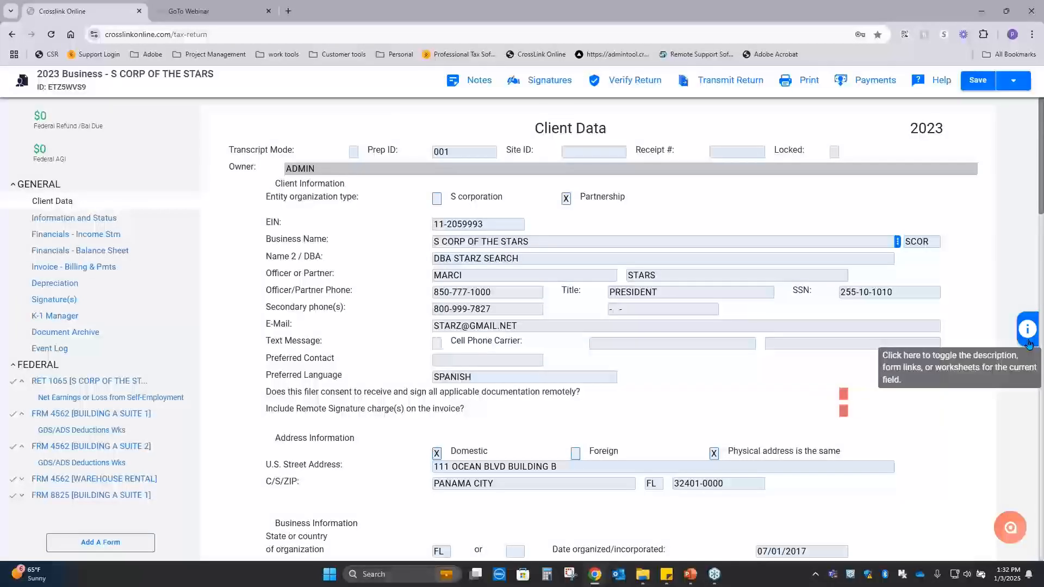
pyautogui.click(1027, 329)
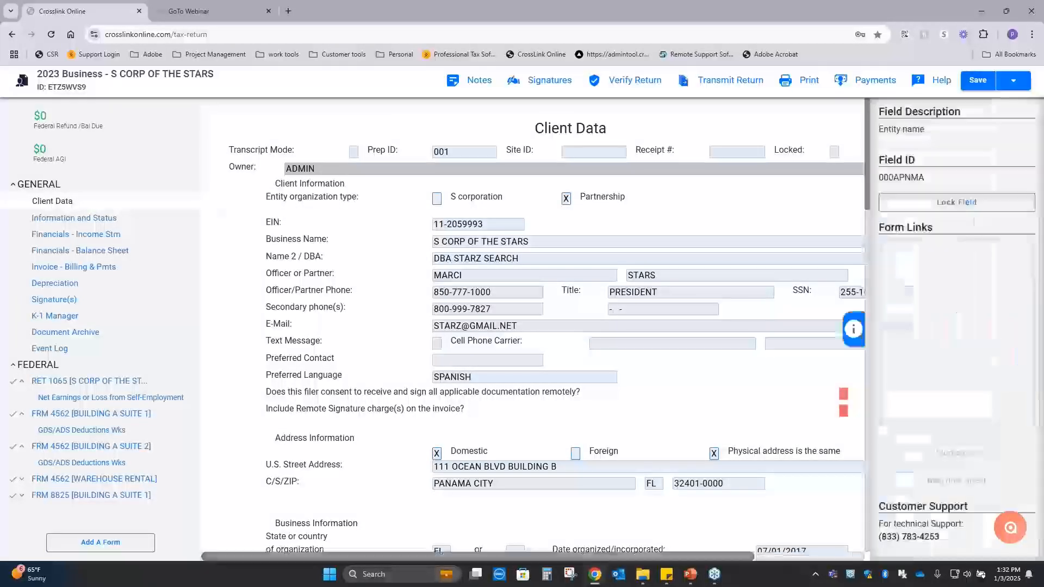
pyautogui.click(718, 241)
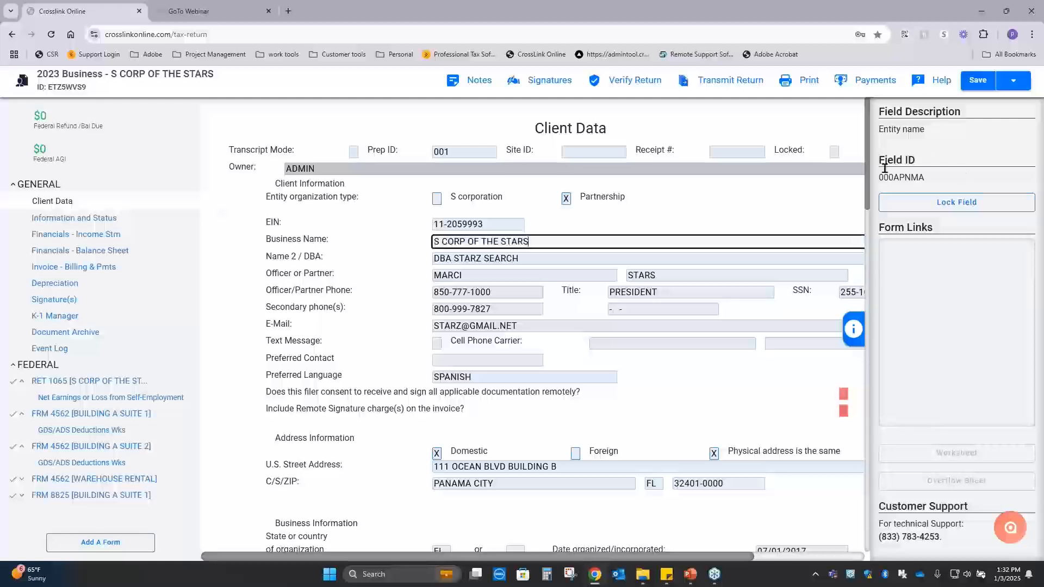
pyautogui.click(659, 320)
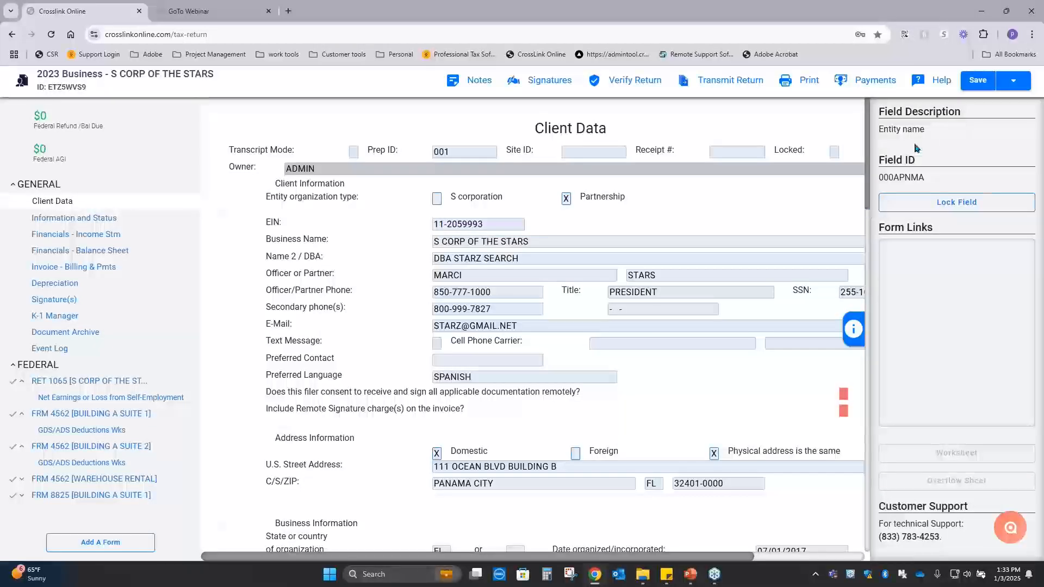
pyautogui.click(843, 394)
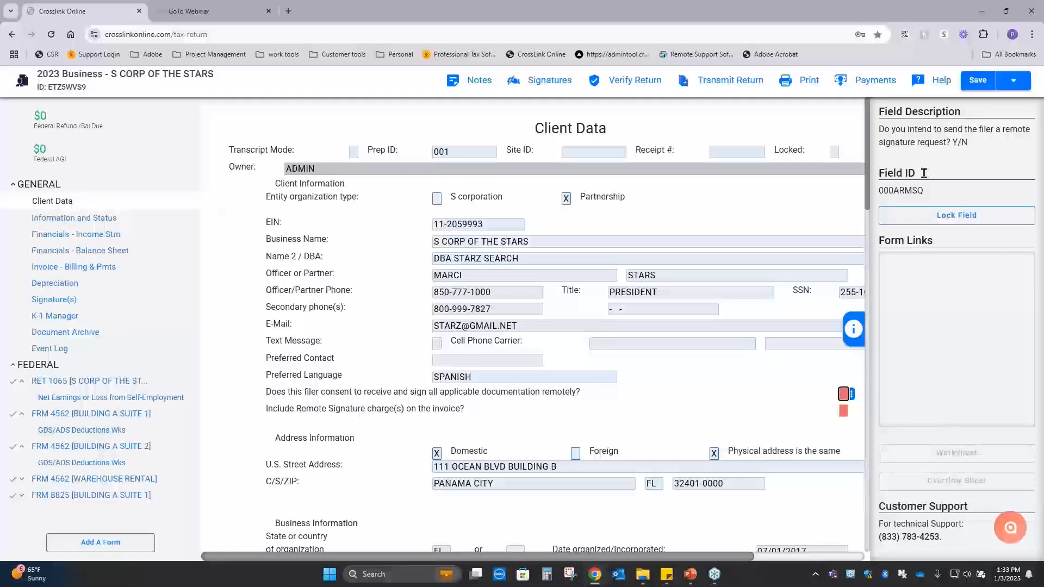
pyautogui.click(842, 411)
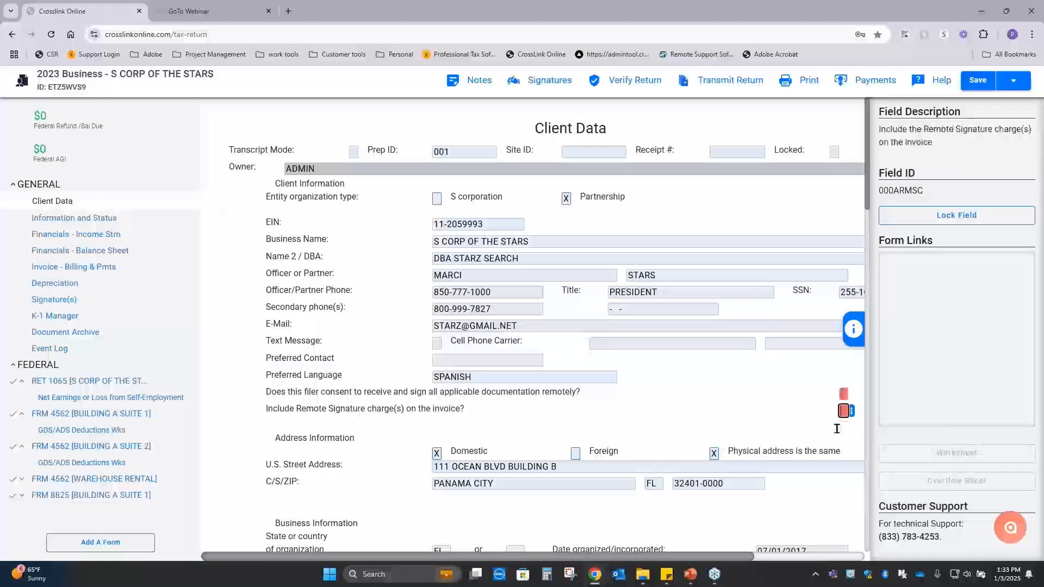
pyautogui.click(815, 468)
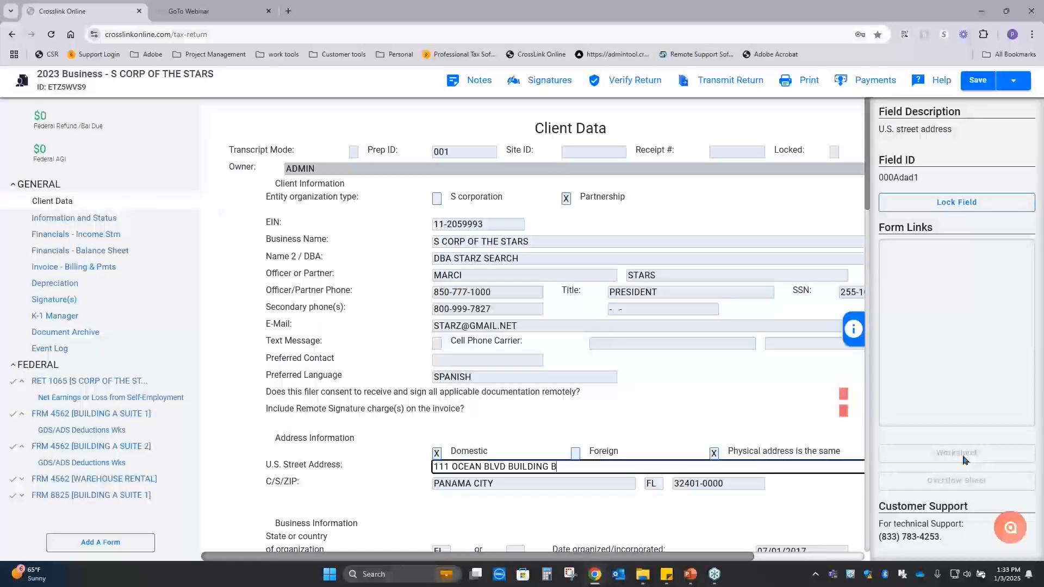
pyautogui.click(852, 331)
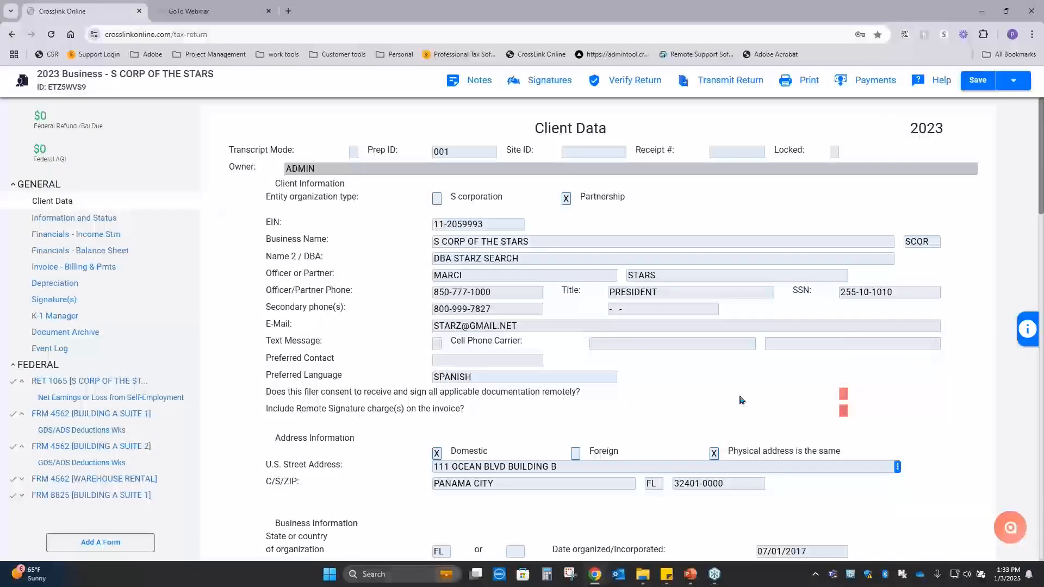
# Set the Preferred Contact in Client Data to EMAIL from the field's available choices.
pyautogui.scroll(-2, 816, 416)
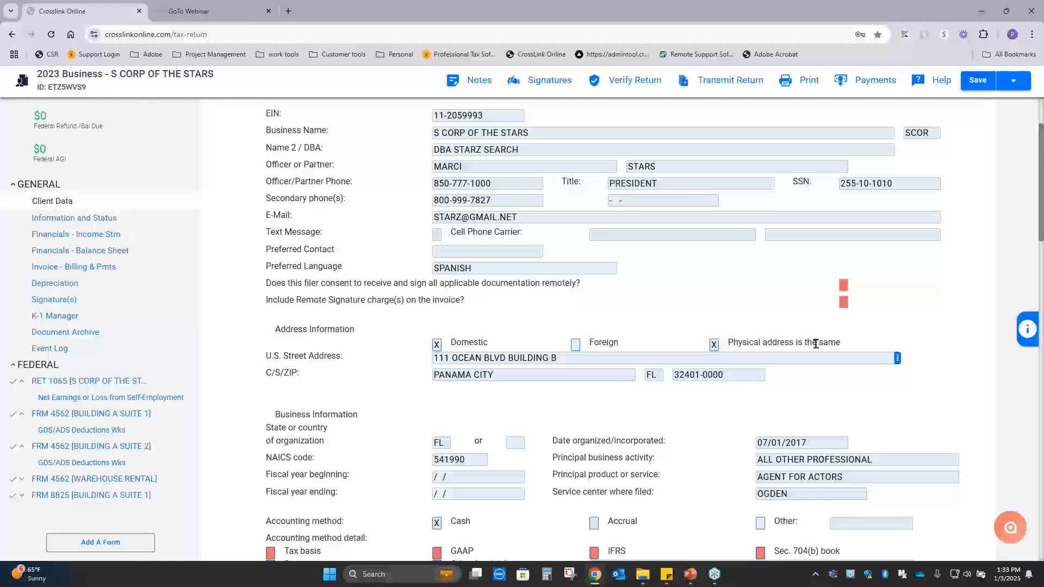
pyautogui.click(474, 268)
pyautogui.click(519, 249)
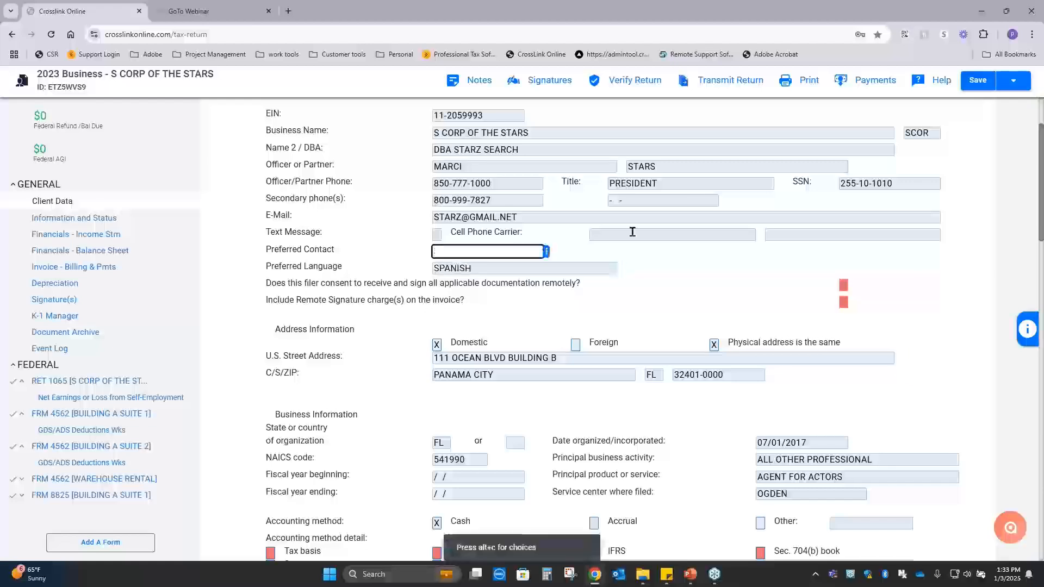
pyautogui.click(632, 232)
pyautogui.click(520, 255)
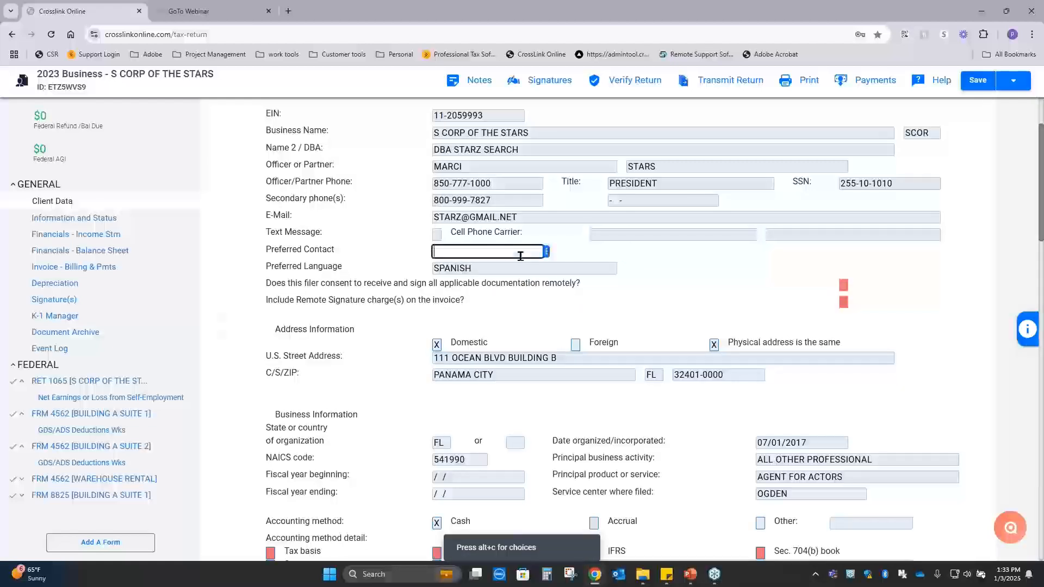
pyautogui.rightClick(635, 269)
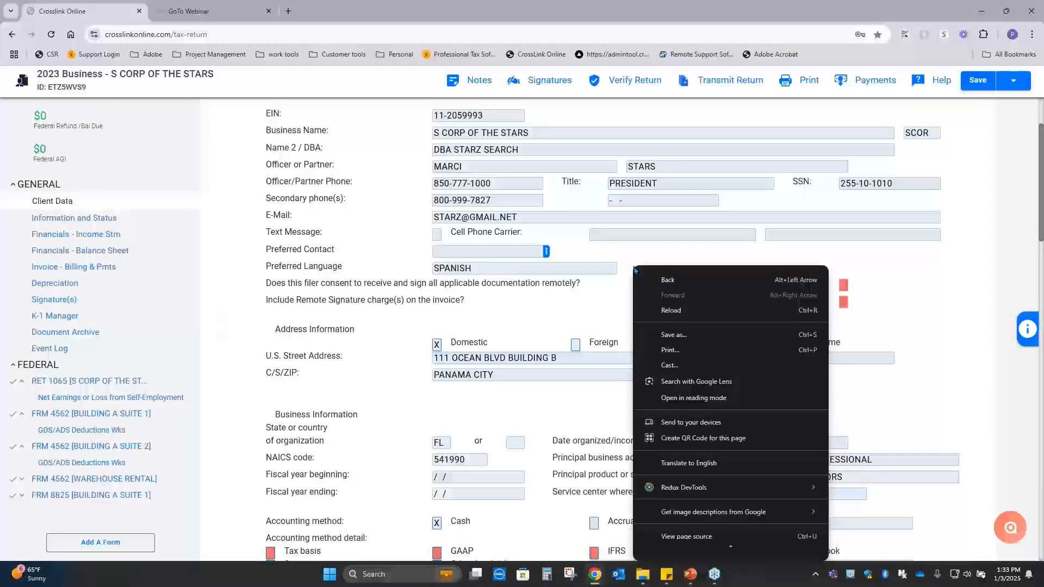
pyautogui.click(569, 254)
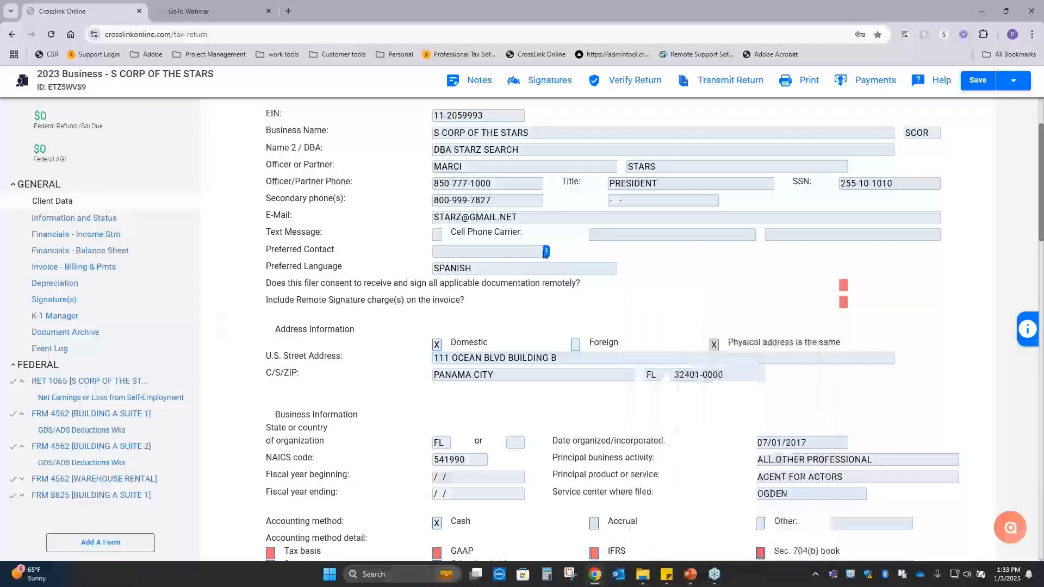
pyautogui.click(546, 252)
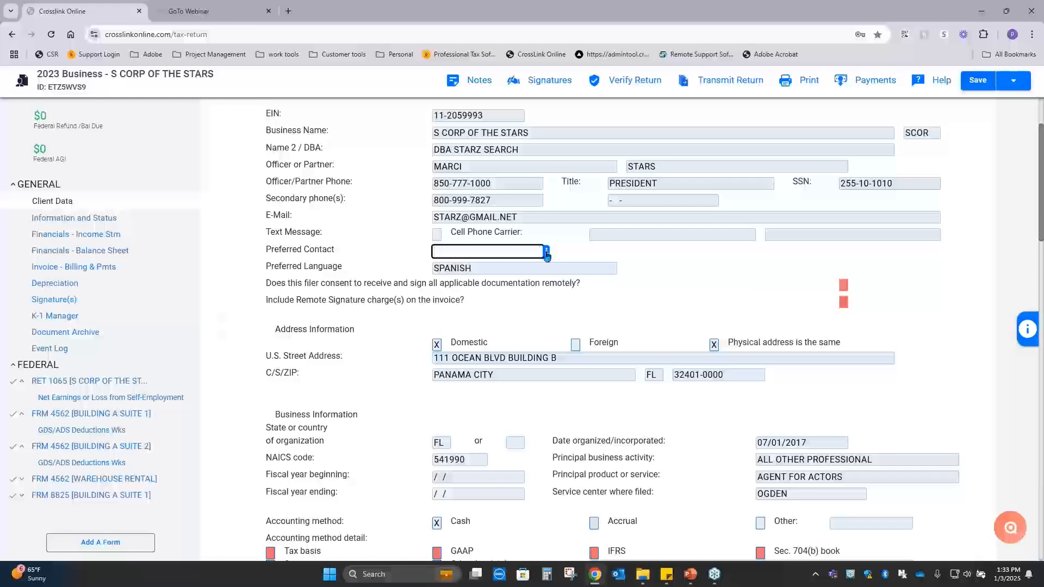
pyautogui.click(546, 253)
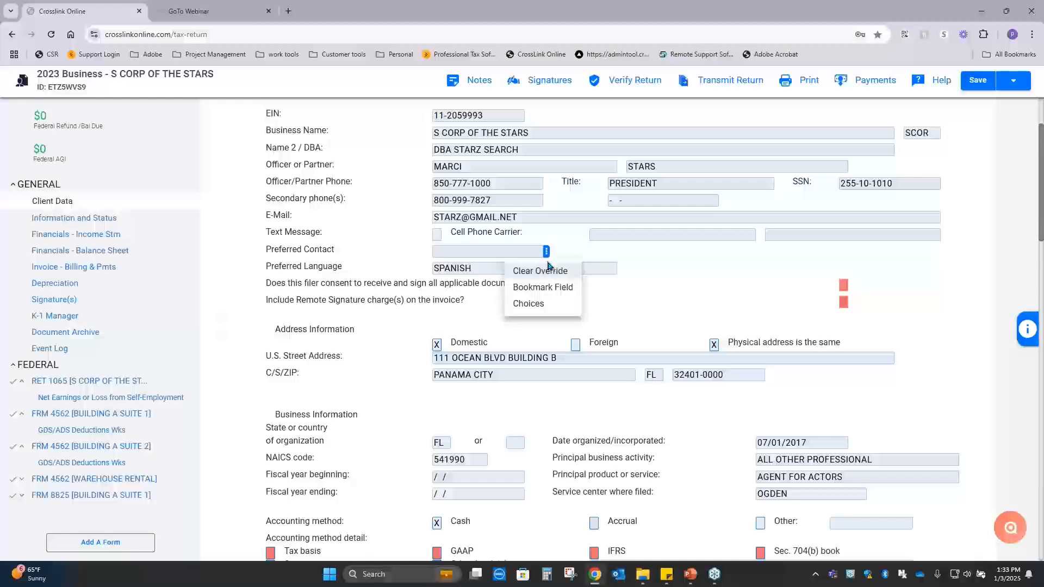
pyautogui.click(562, 308)
pyautogui.click(415, 254)
pyautogui.click(756, 445)
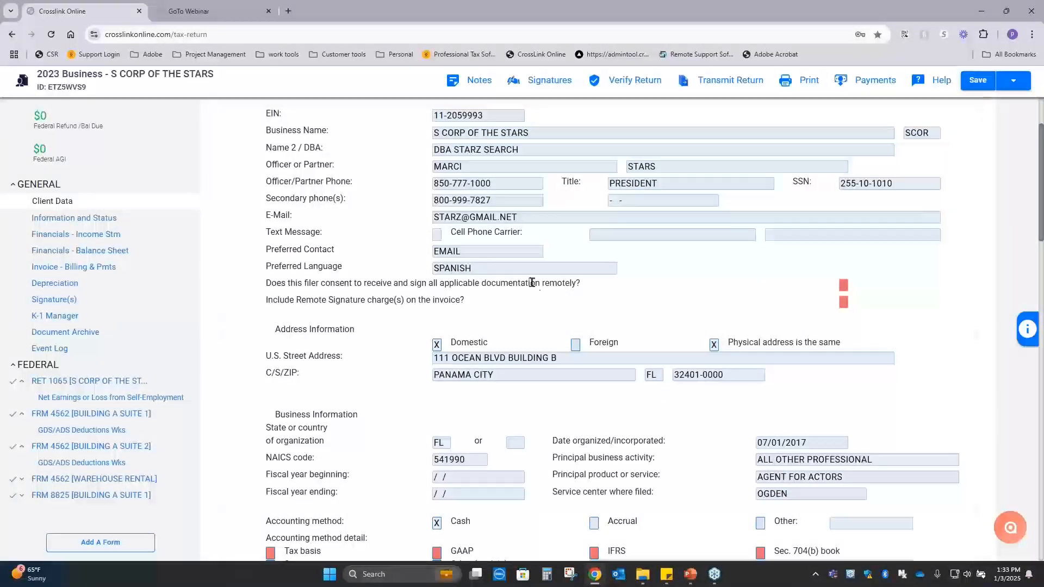
# Examine the second secondary phone field and the accounting method options in Client Data, briefly showing the field information.
pyautogui.click(674, 200)
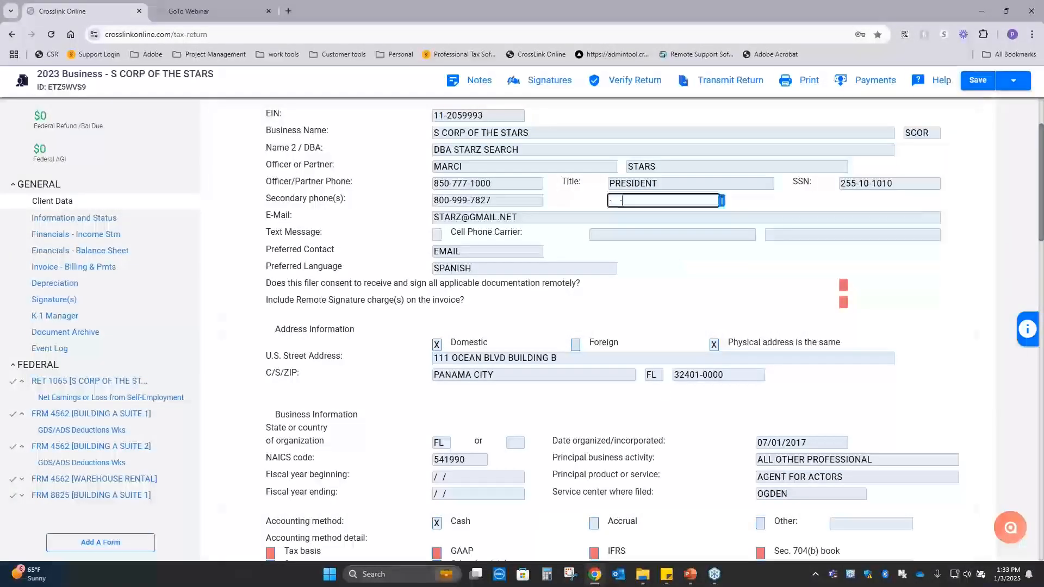
pyautogui.click(727, 208)
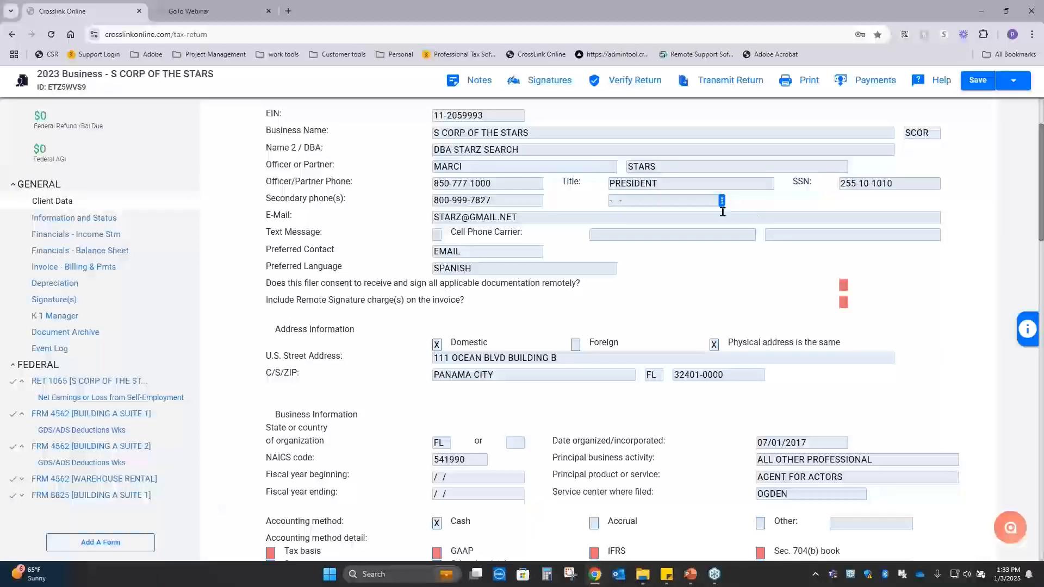
pyautogui.scroll(2, 708, 323)
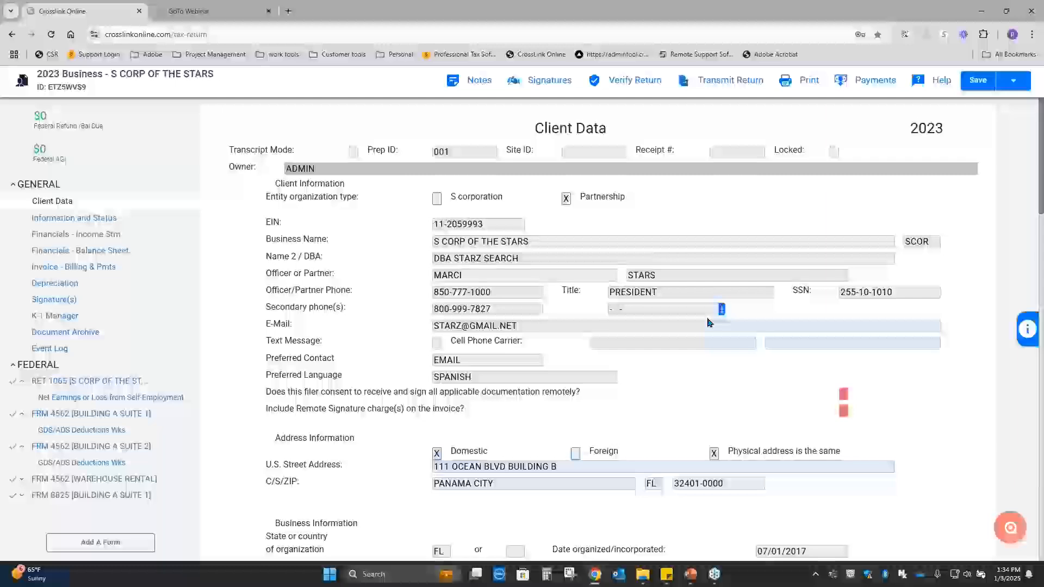
pyautogui.scroll(-5, 708, 323)
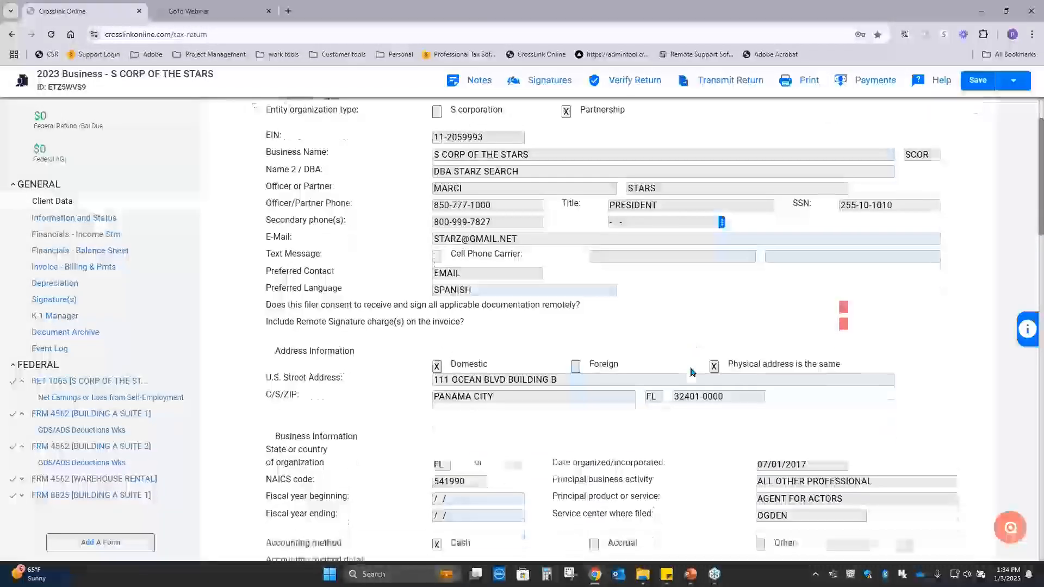
pyautogui.scroll(-3, 691, 371)
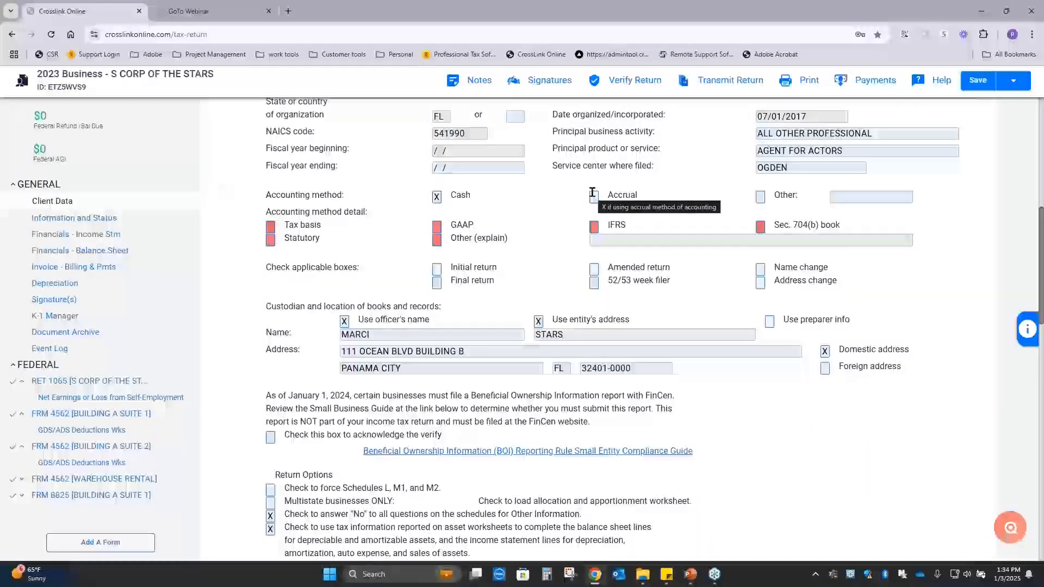
pyautogui.click(1026, 330)
pyautogui.click(858, 333)
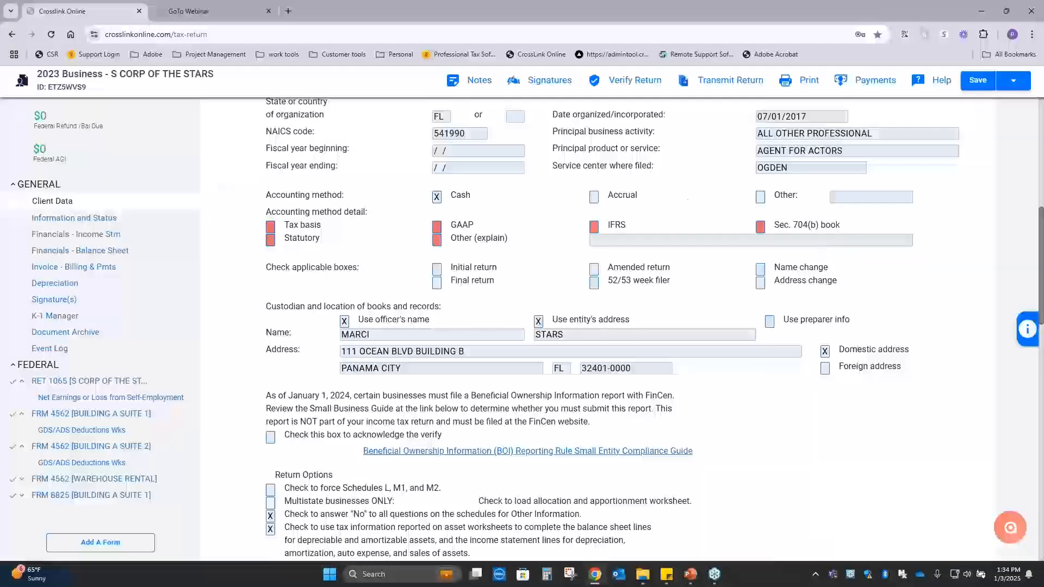
pyautogui.click(595, 195)
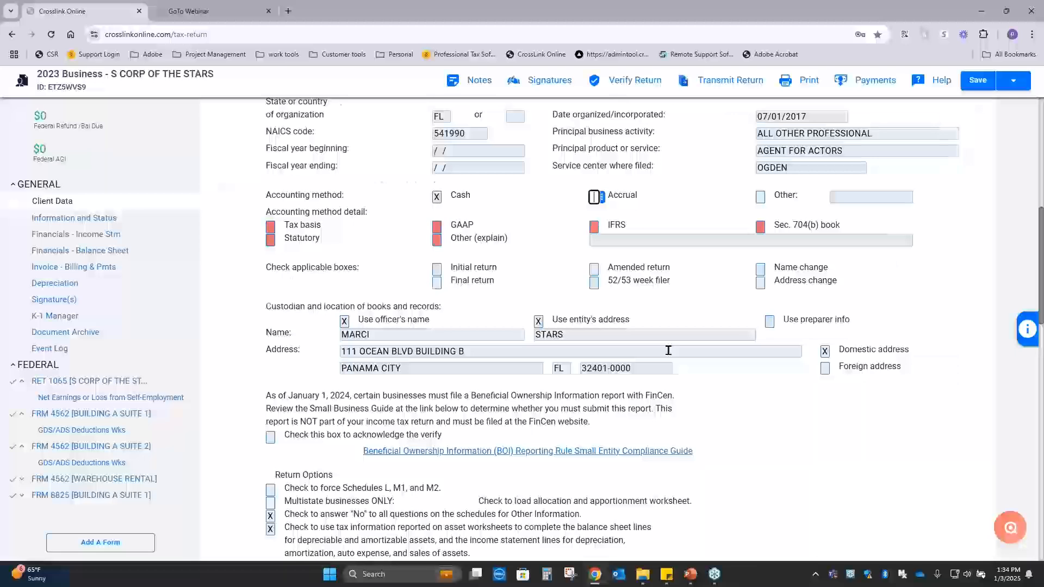
# Start transmitting the return to review its verification errors and the federal transmission options, and cancel the transmission.
pyautogui.scroll(8, 669, 351)
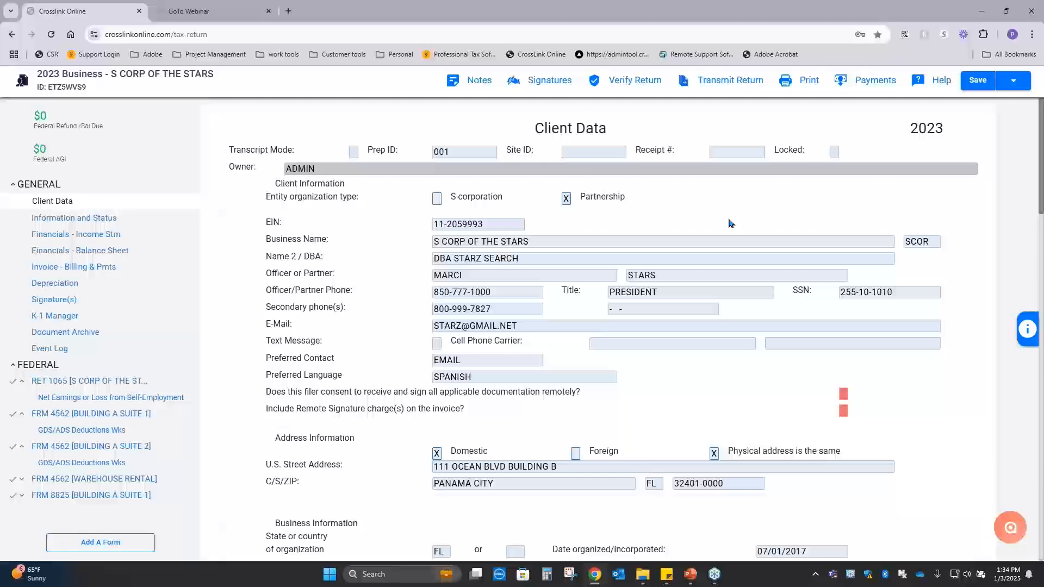
pyautogui.click(715, 91)
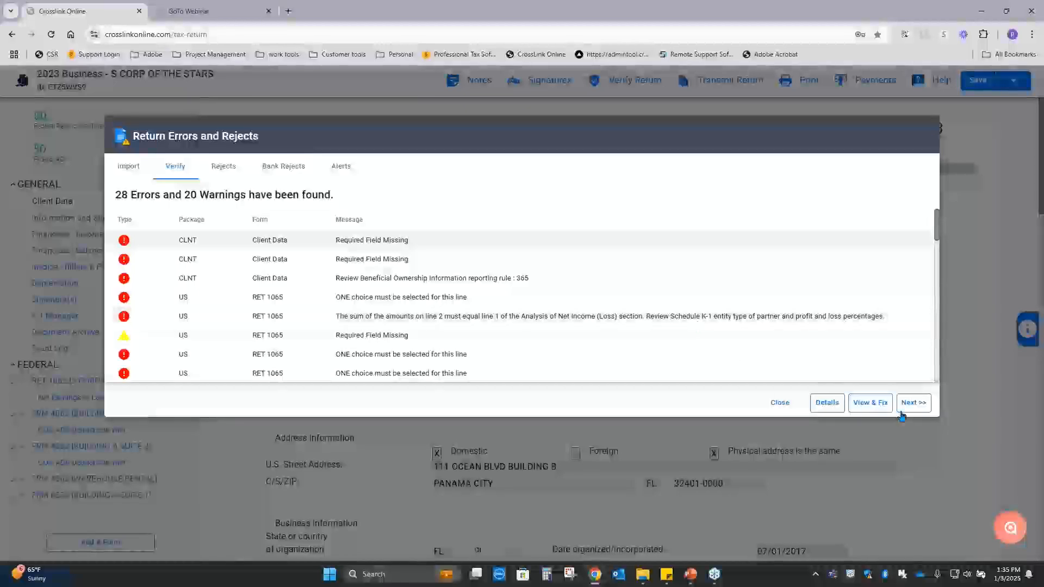
pyautogui.click(914, 403)
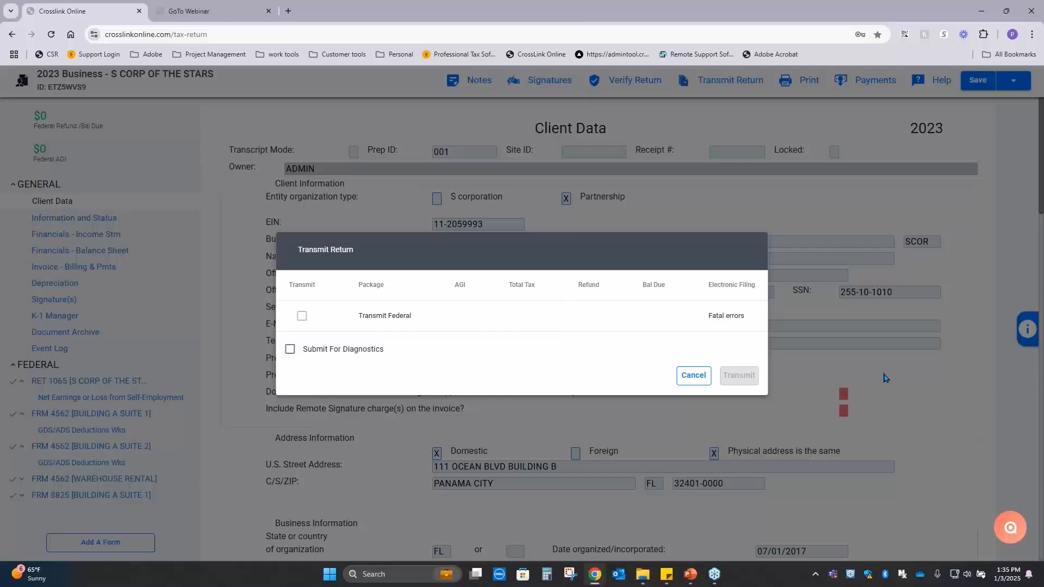
pyautogui.click(693, 375)
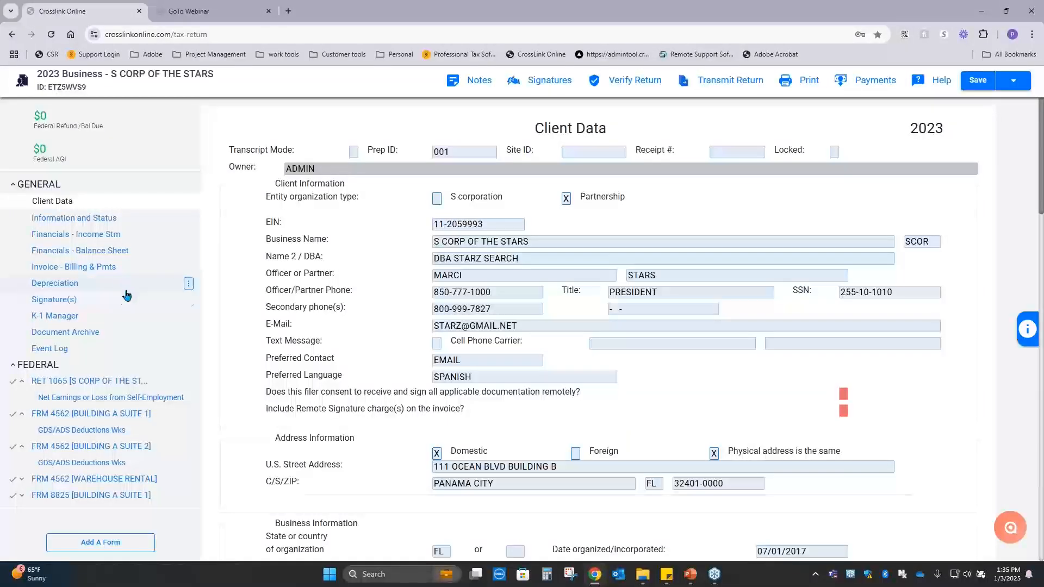
# Open the Document Archive and review the form for adding a new archived document, cancelling it without adding anything.
pyautogui.click(103, 336)
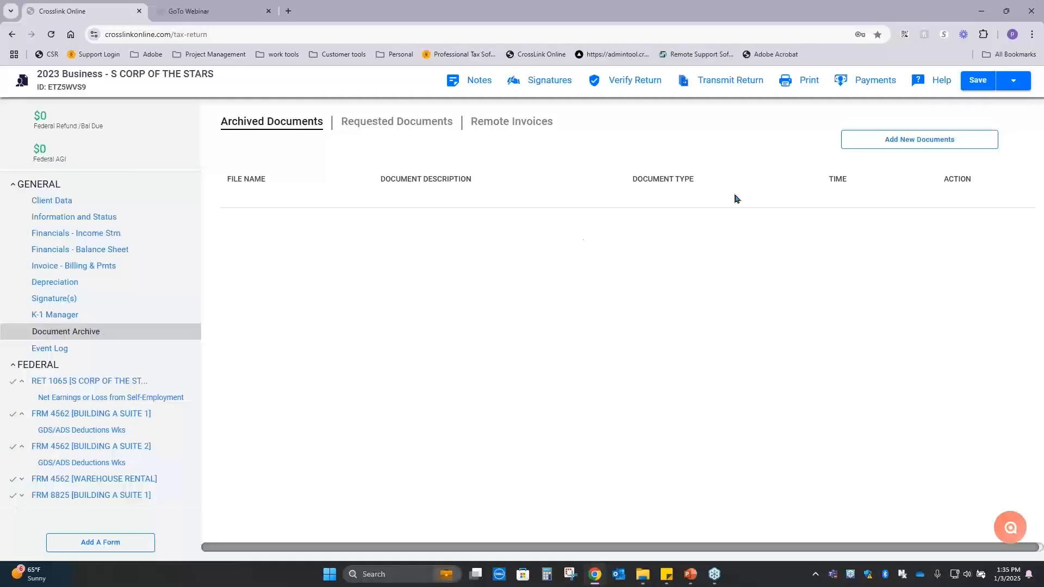
pyautogui.click(929, 148)
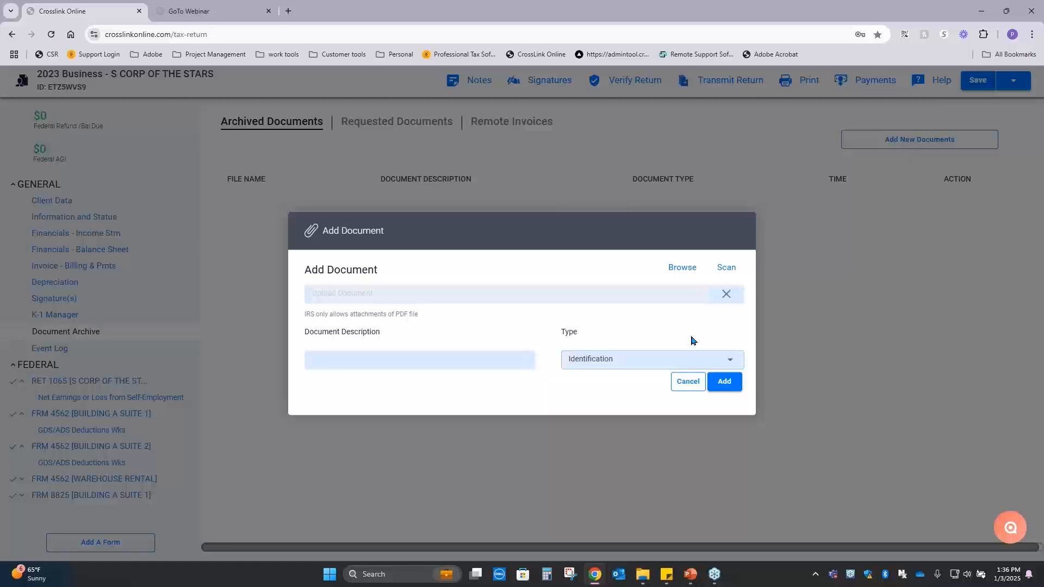
pyautogui.click(688, 381)
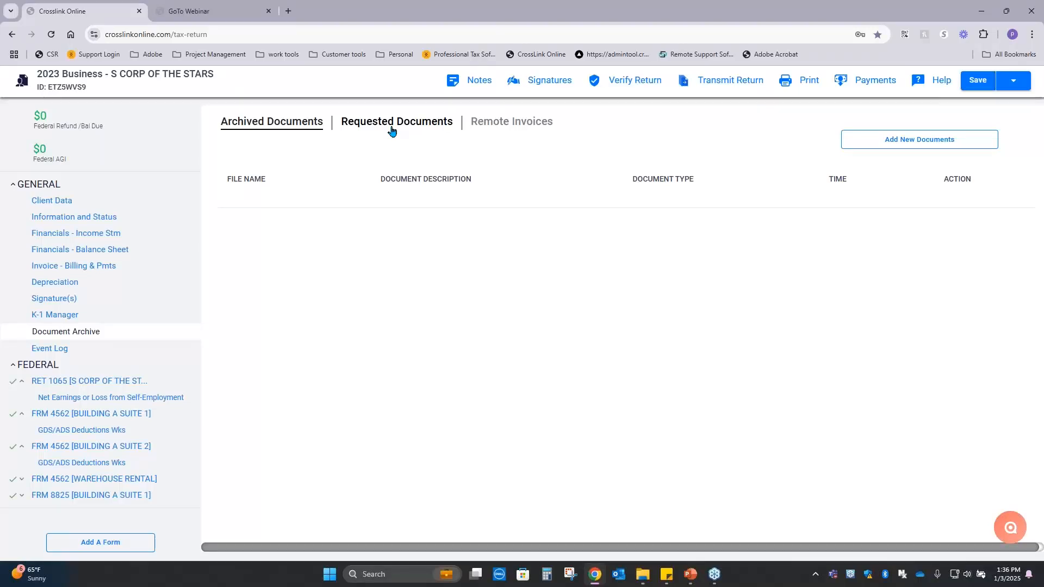
pyautogui.click(941, 140)
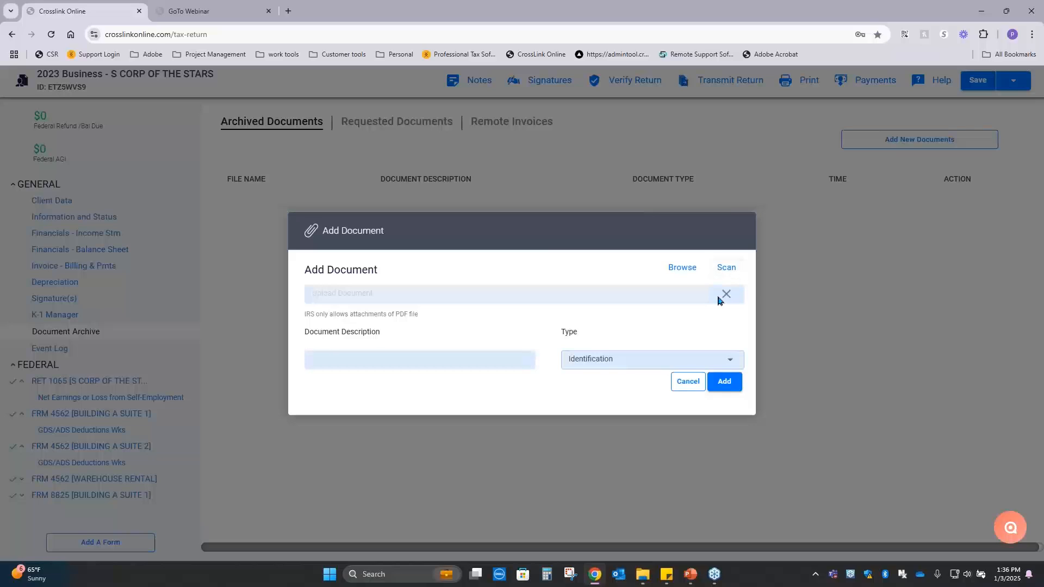
pyautogui.click(692, 380)
# Start a new document request from Requested Documents and enter the recipient's e-mail as the Other Email.
pyautogui.click(385, 125)
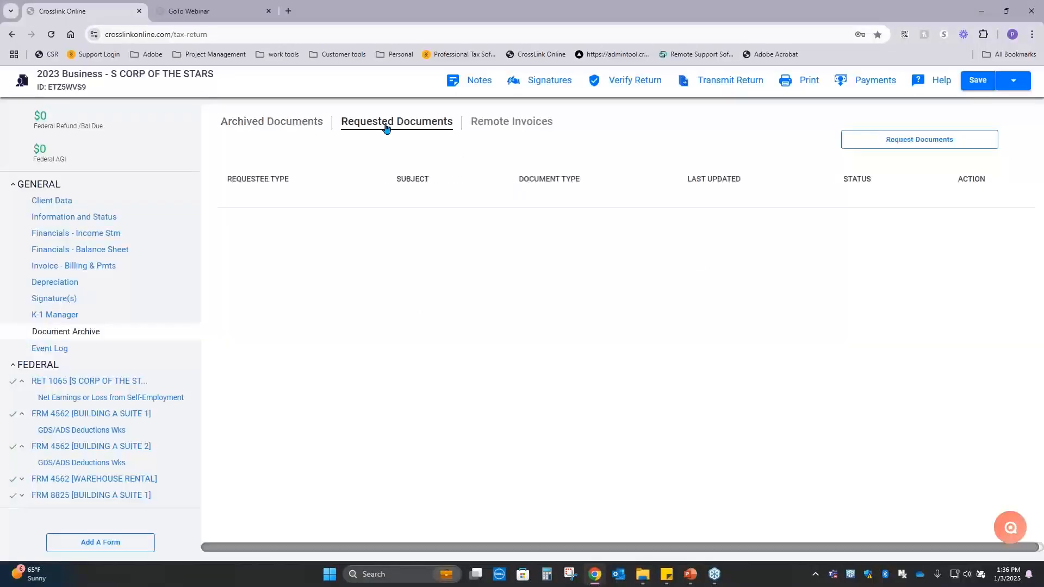
pyautogui.click(940, 142)
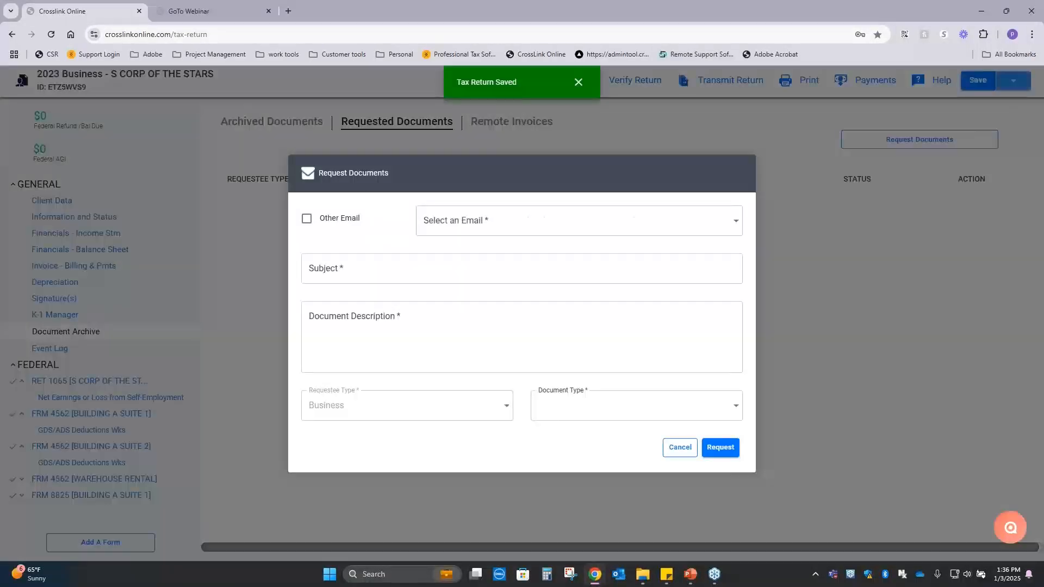
pyautogui.click(642, 222)
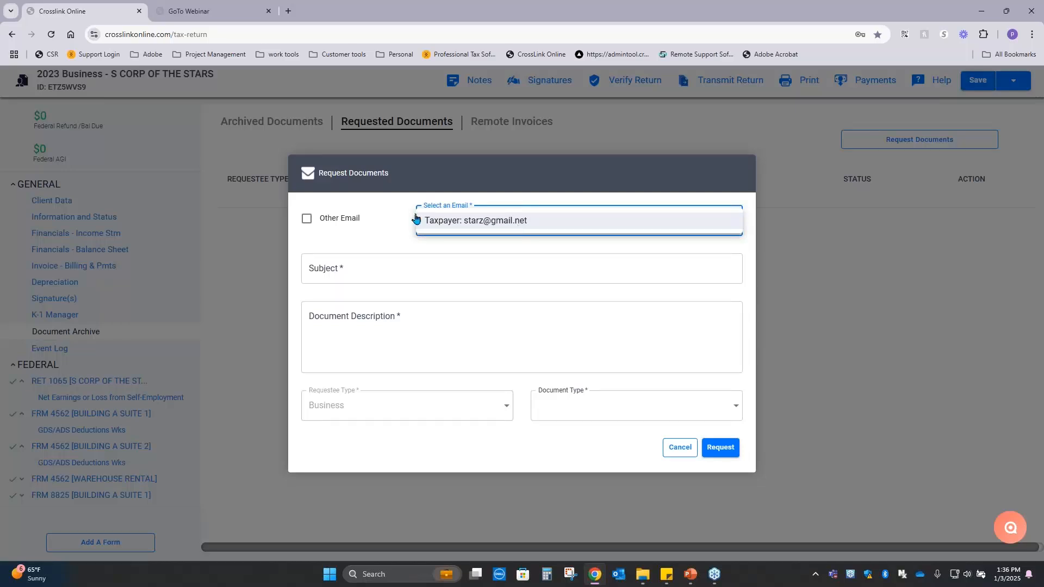
pyautogui.click(334, 226)
pyautogui.click(322, 224)
pyautogui.click(483, 220)
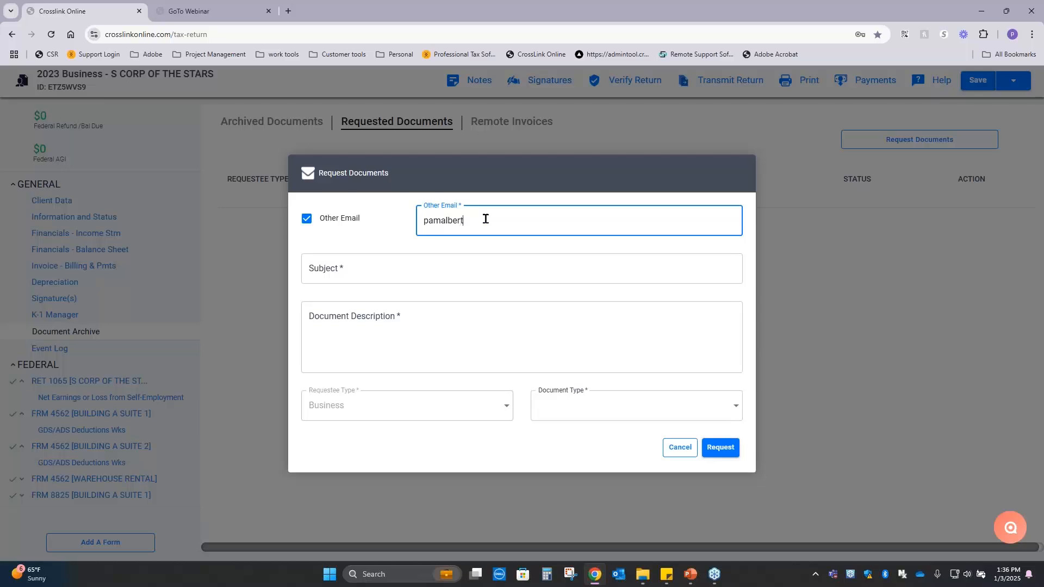
pyautogui.press('Tab')
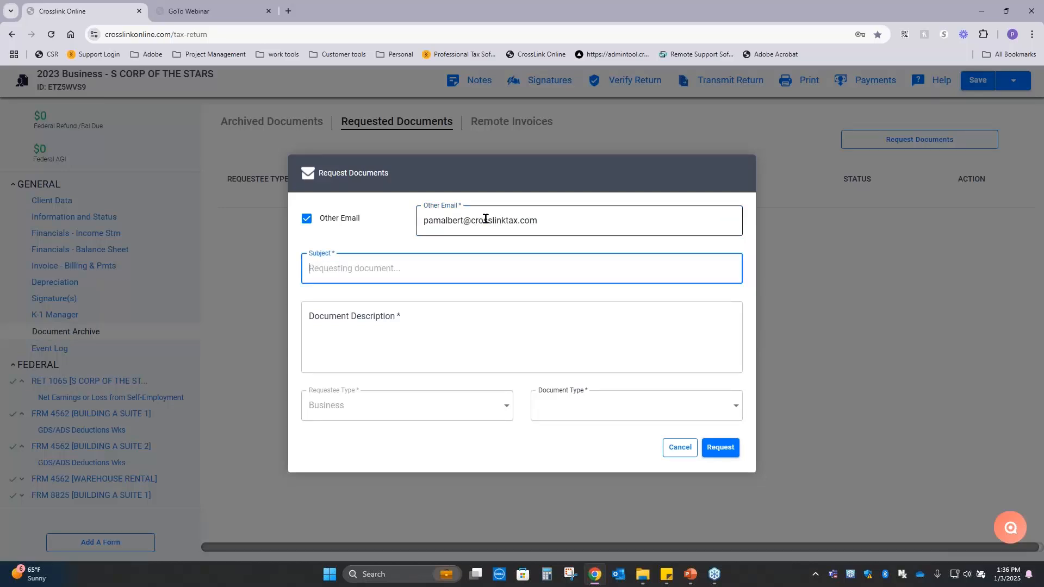
# Send the document request with subject "need docs for corp return", description "please upload" and document type Other Items, and close the request dialog.
pyautogui.write('need docs for corp return')
pyautogui.press('Tab')
pyautogui.write('please upload')
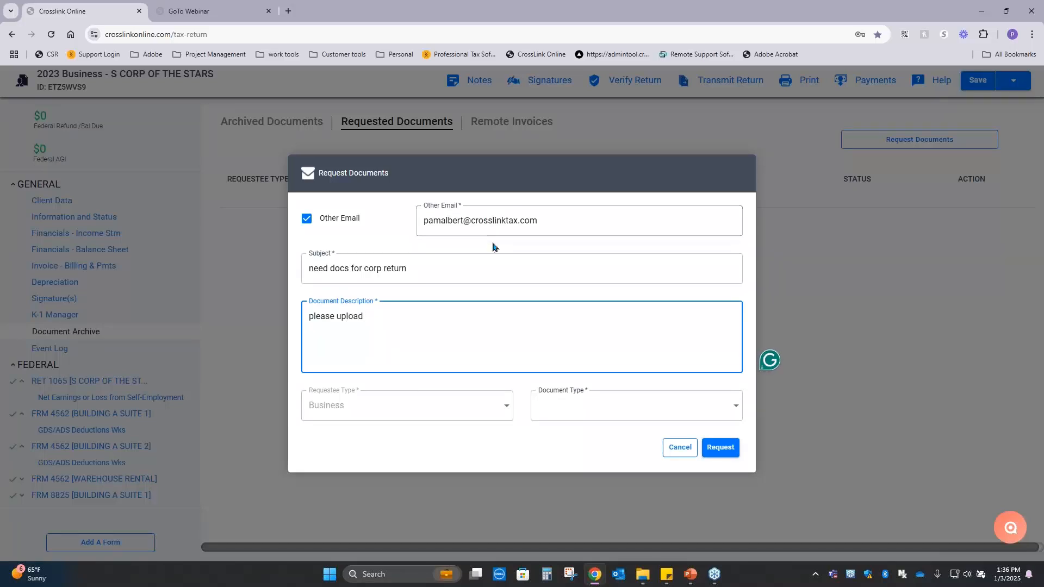
pyautogui.click(576, 408)
pyautogui.click(589, 361)
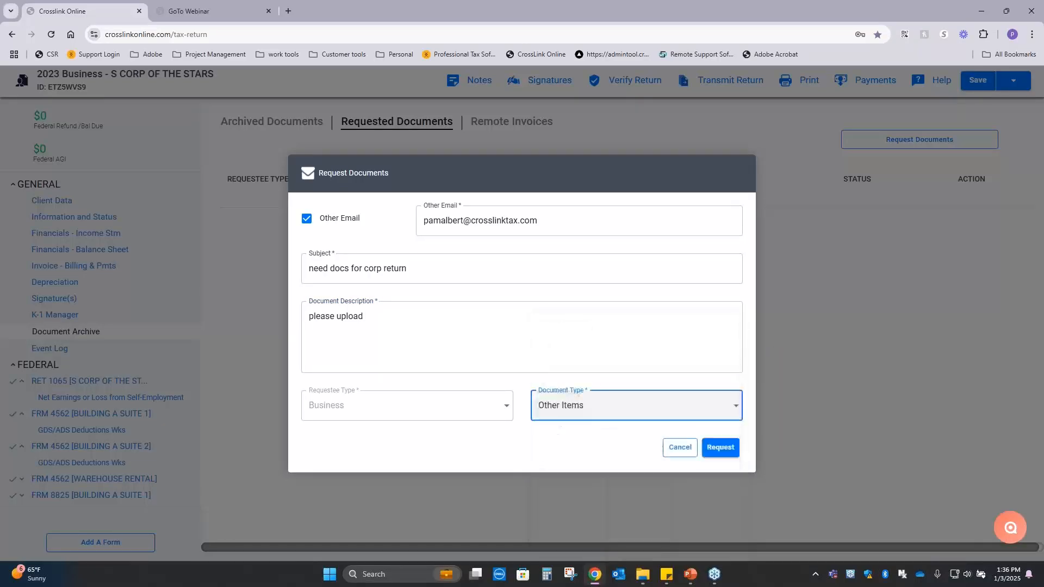
pyautogui.click(726, 454)
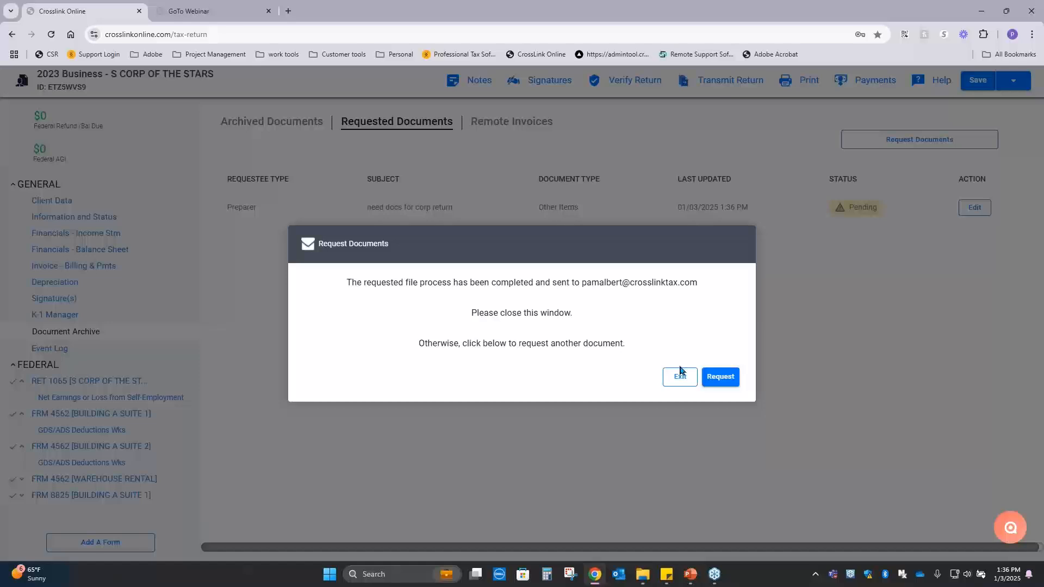
pyautogui.click(677, 384)
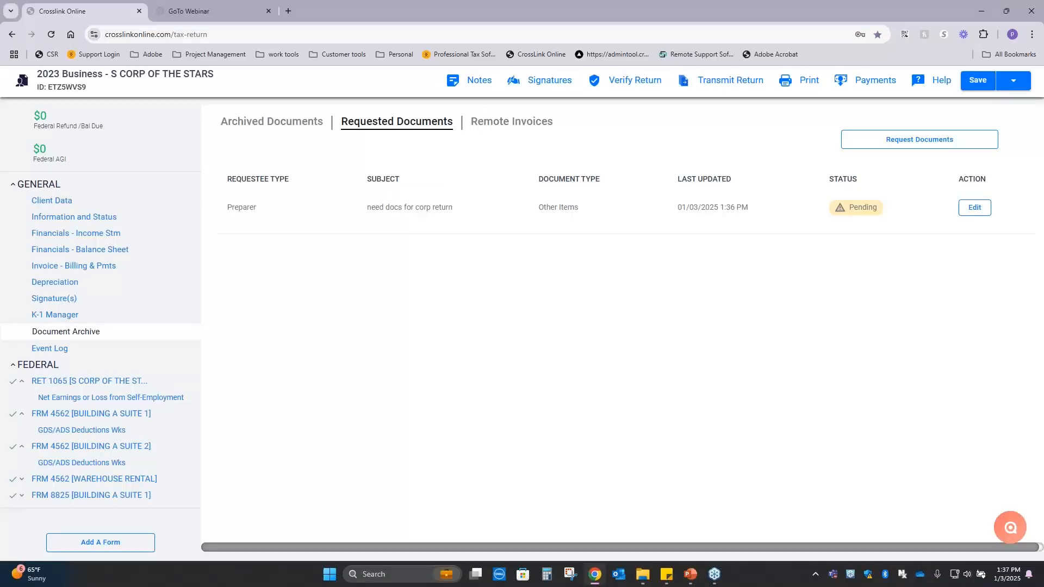
# Display the business details in Client Data, switch to Outlook and open the upload page from the document request e-mail.
pyautogui.click(64, 204)
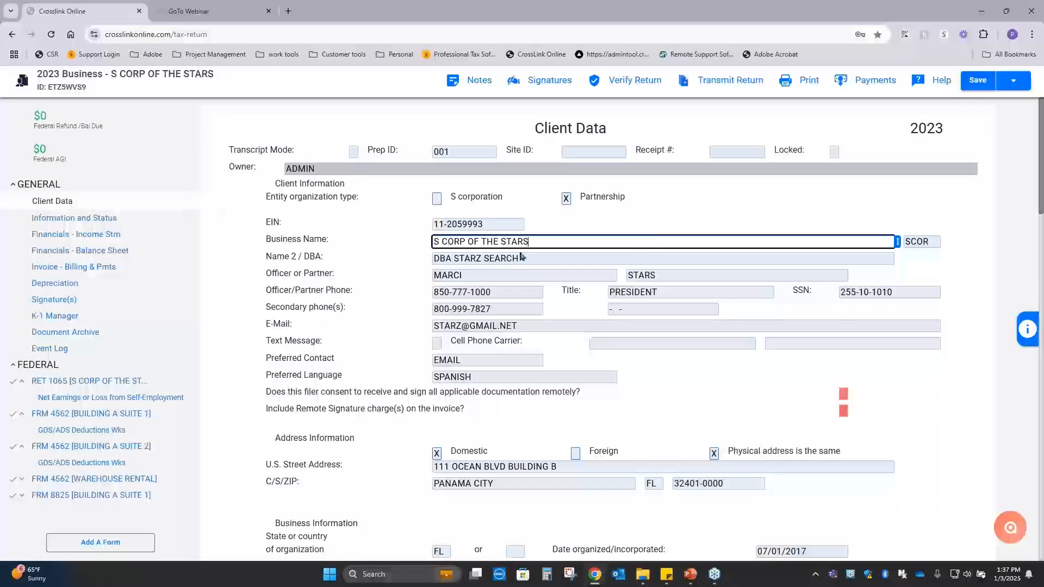
pyautogui.scroll(-1, 521, 256)
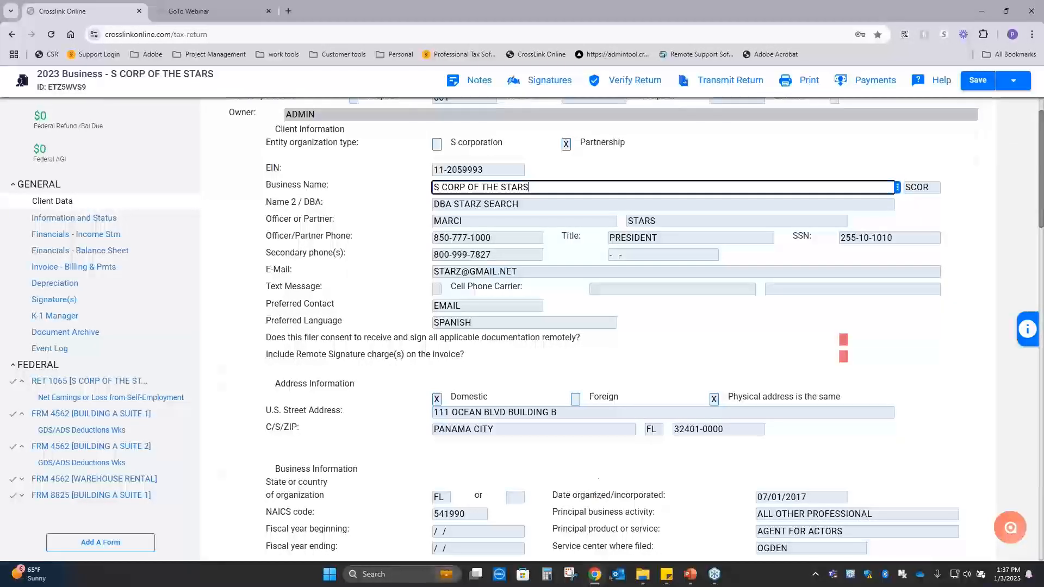
pyautogui.click(617, 577)
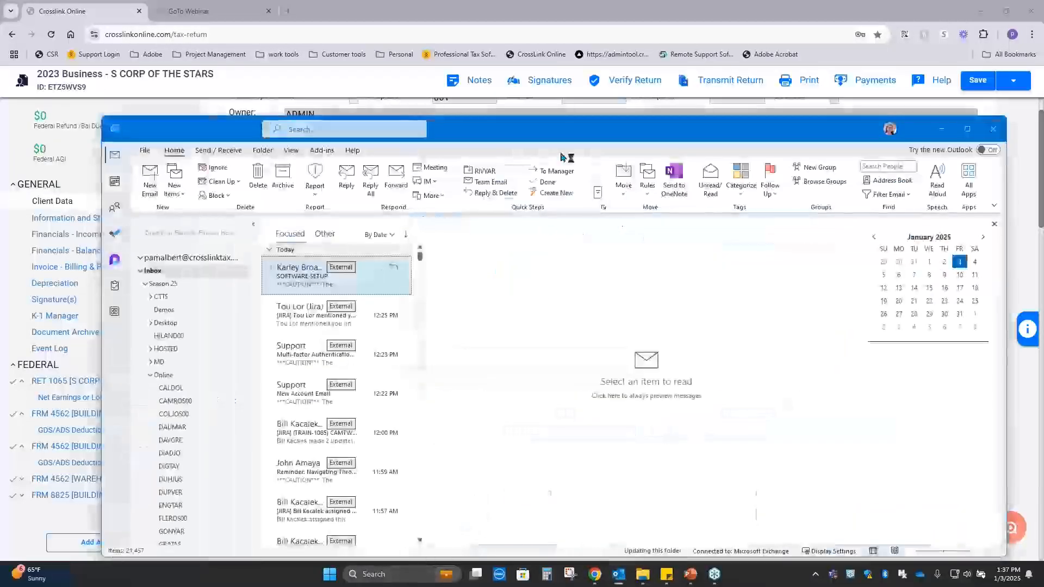
pyautogui.moveTo(610, 137); pyautogui.dragTo(1043, 142)
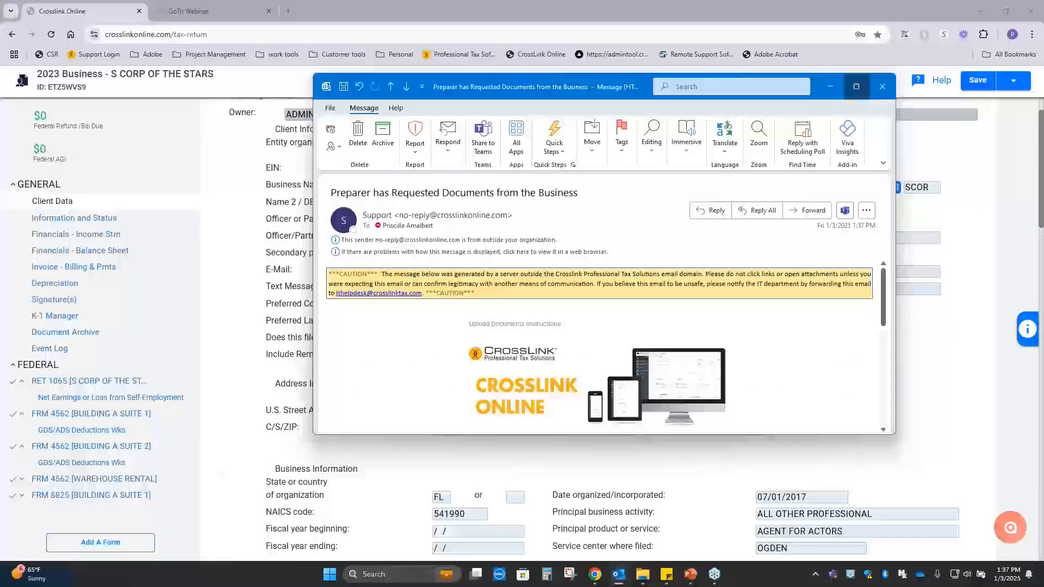
pyautogui.click(856, 86)
pyautogui.scroll(-4, 710, 367)
pyautogui.scroll(-1, 560, 303)
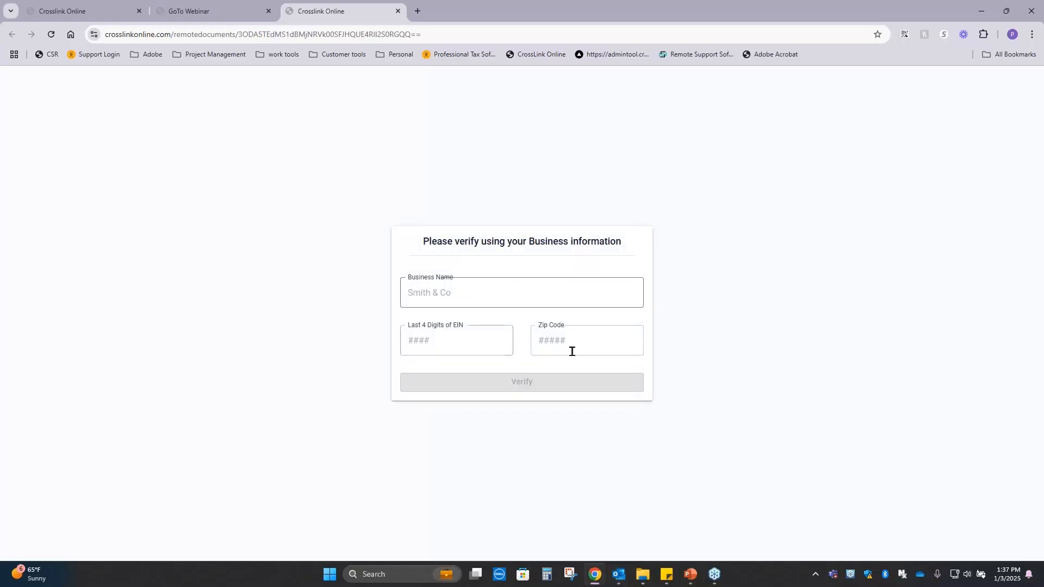
# Move the tax return's tab into its own window and enter SCORP OF THE STARTS as the business name in the verification form.
pyautogui.click(52, 10)
pyautogui.moveTo(897, 153); pyautogui.dragTo(1043, 163)
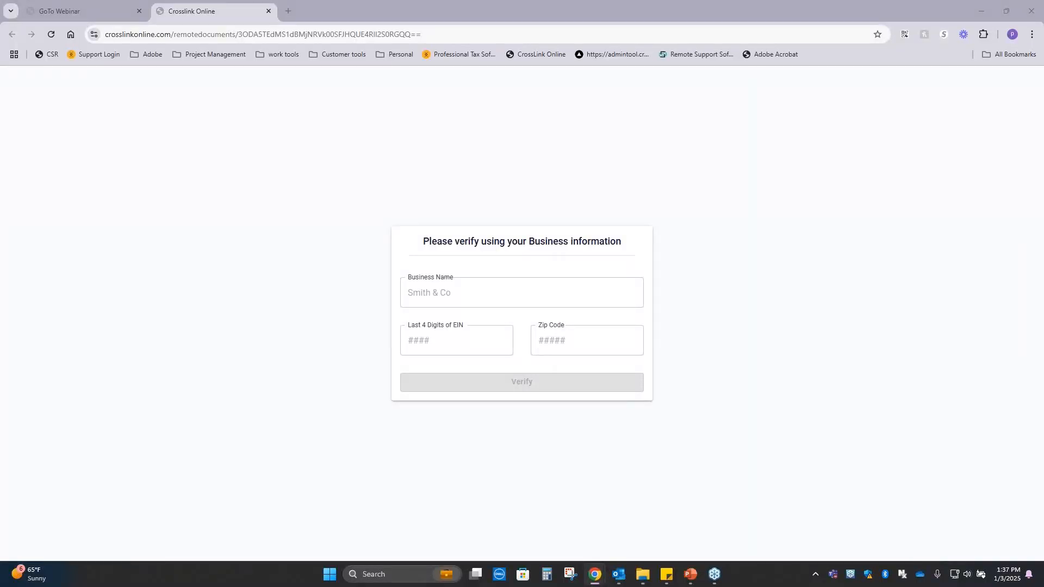
pyautogui.click(522, 293)
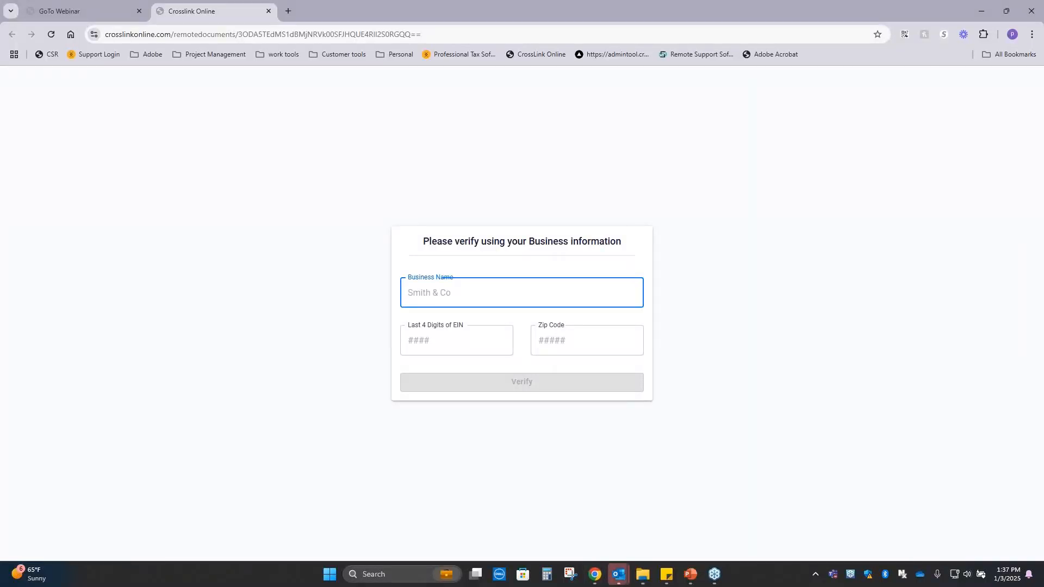
pyautogui.write('SCORP OF THE STARTS')
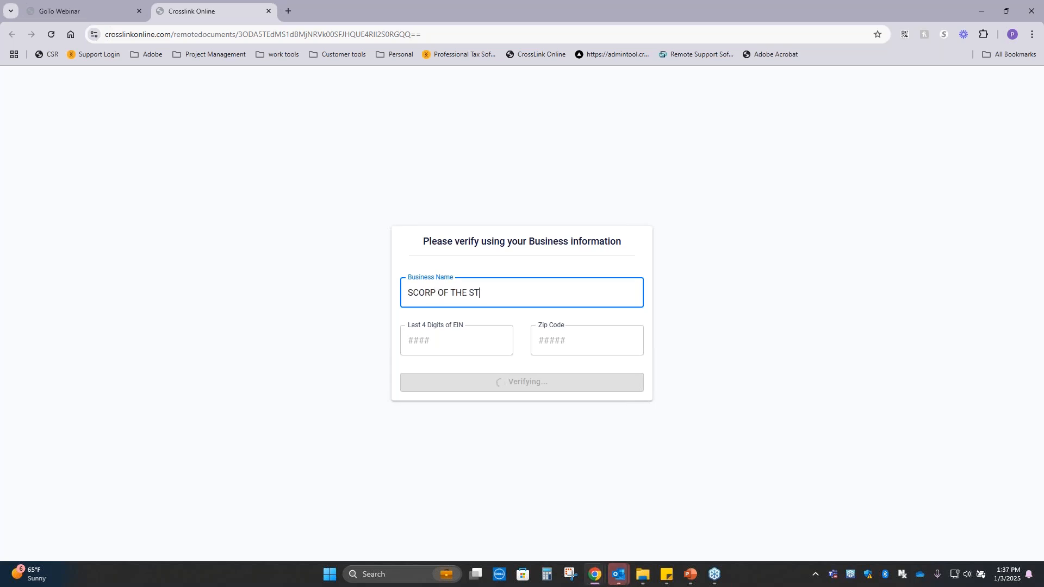
pyautogui.press('Tab')
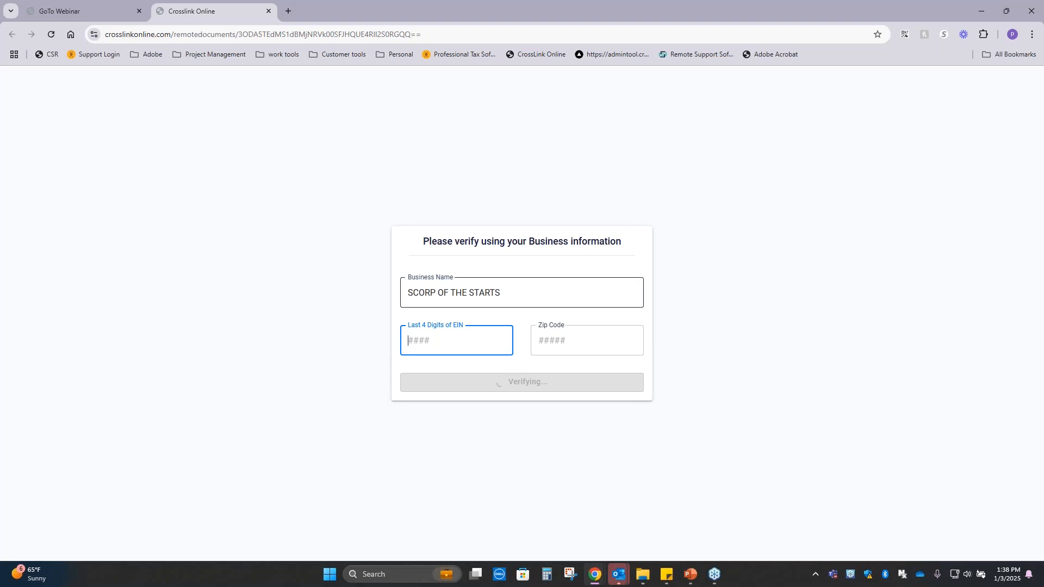
# Enter the last four digits of the EIN and the zip code, and try to verify the business information.
pyautogui.write('9993')
pyautogui.press('Tab')
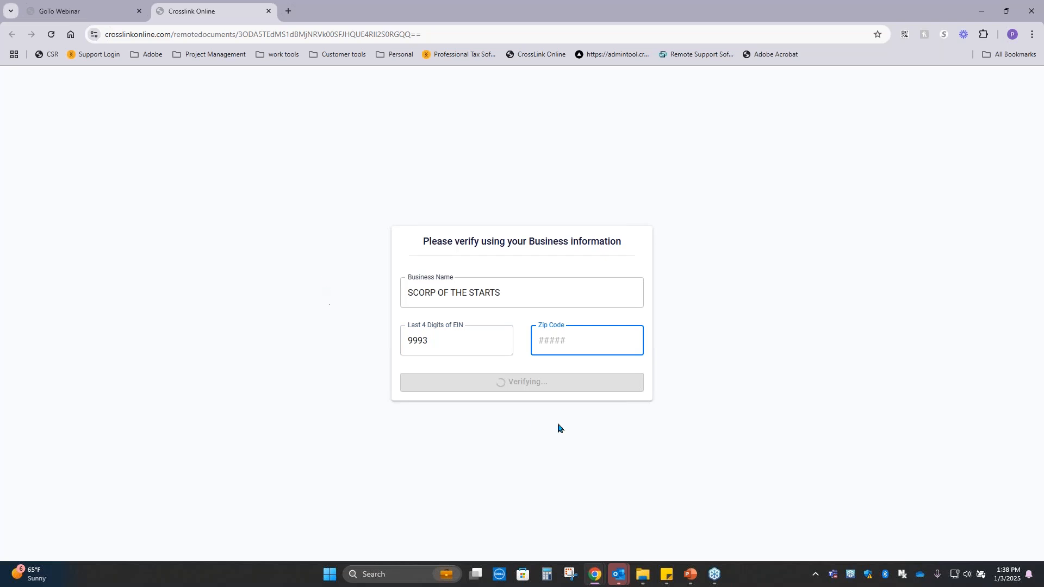
pyautogui.write('32401')
pyautogui.click(824, 249)
pyautogui.click(543, 391)
# Change the business name in the verification form to SCORP OF THE STARS and try the verification again.
pyautogui.click(511, 296)
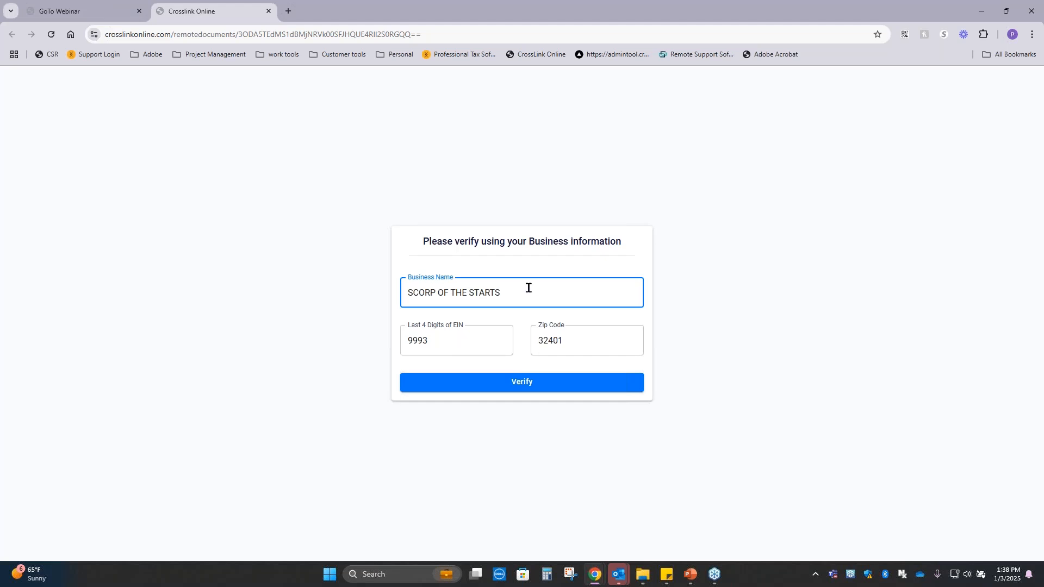
pyautogui.press('BackSpace')
pyautogui.press('Return')
pyautogui.press('BackSpace')
pyautogui.write('S')
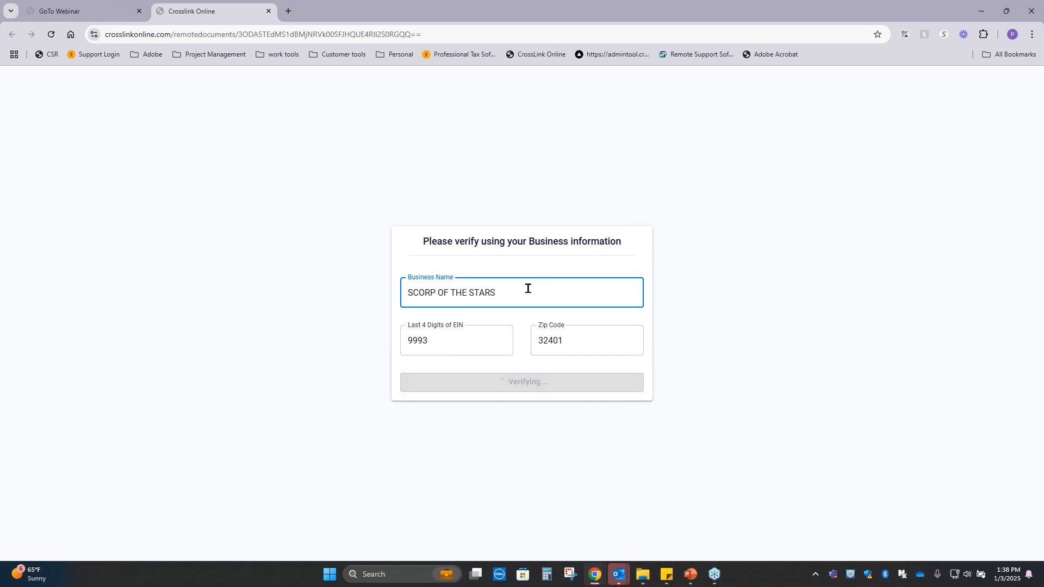
pyautogui.click(532, 381)
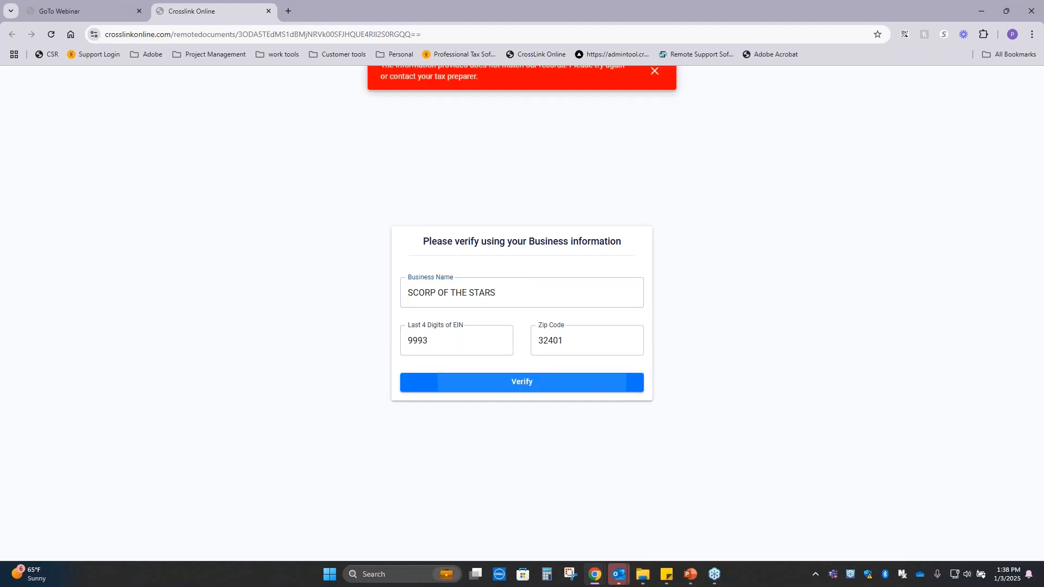
# Dismiss the error, correct the business name to S CORP OF THE STARS and verify the business information.
pyautogui.click(653, 73)
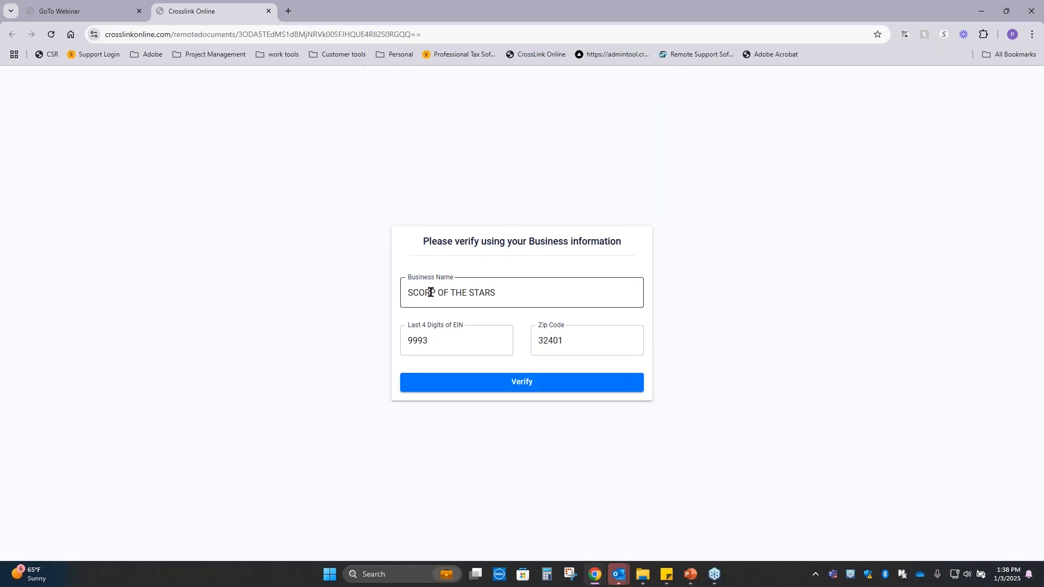
pyautogui.click(411, 291)
pyautogui.click(524, 382)
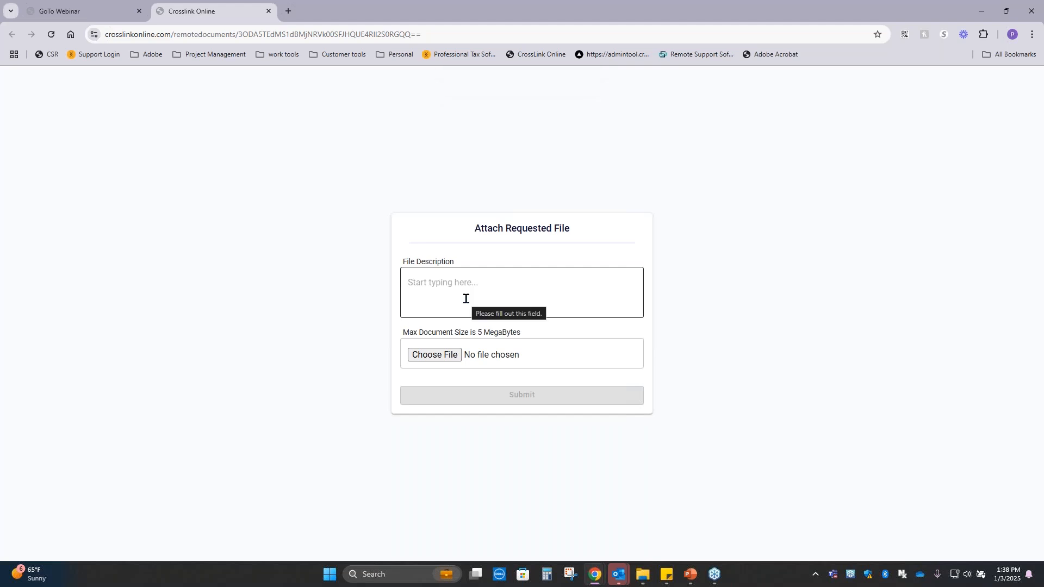
# Attach CrossLink Logo.png from the Pictures folder as the requested file and submit it.
pyautogui.click(449, 363)
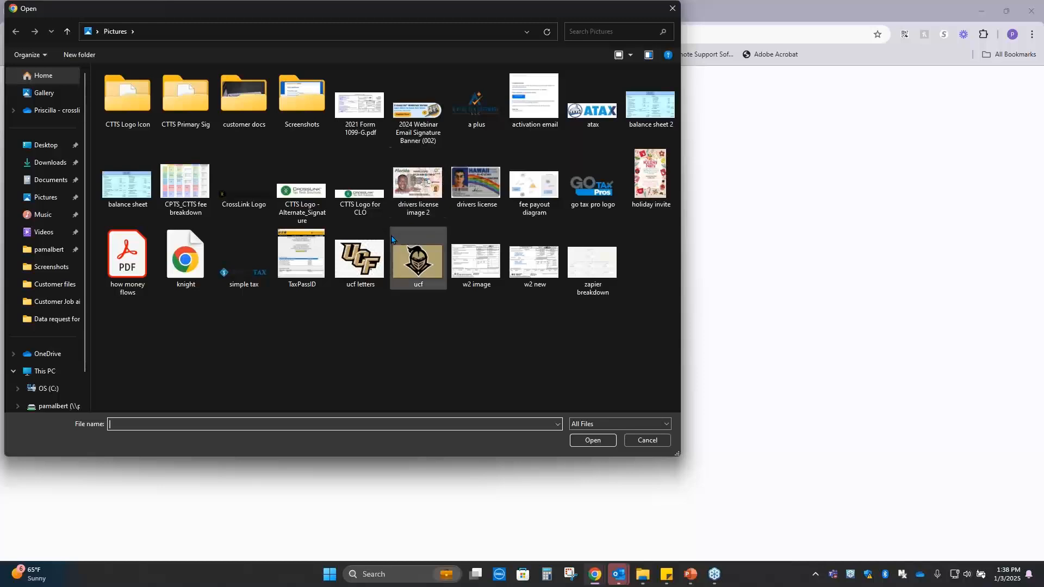
pyautogui.click(244, 183)
pyautogui.click(592, 440)
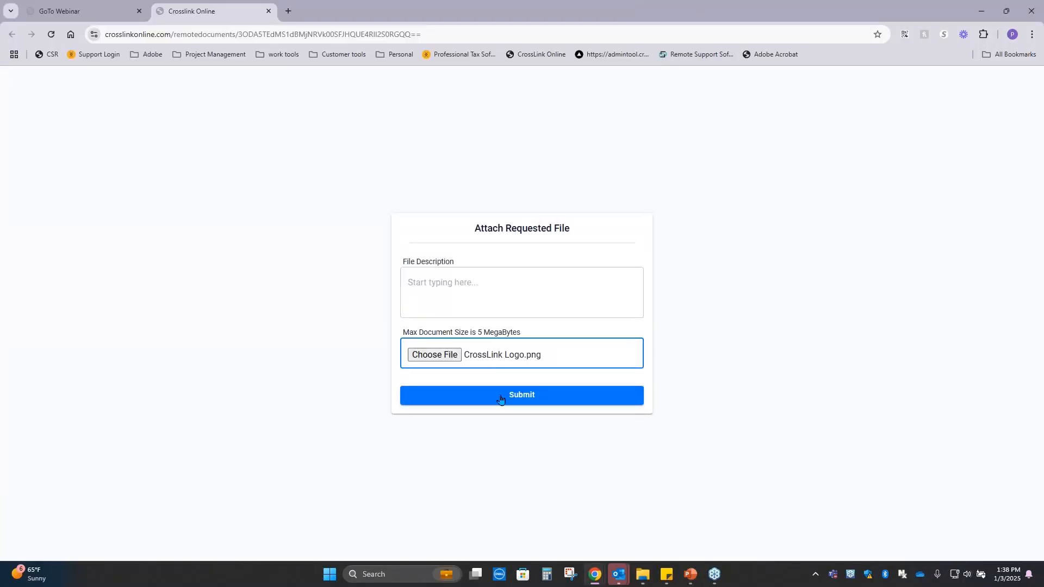
pyautogui.click(501, 400)
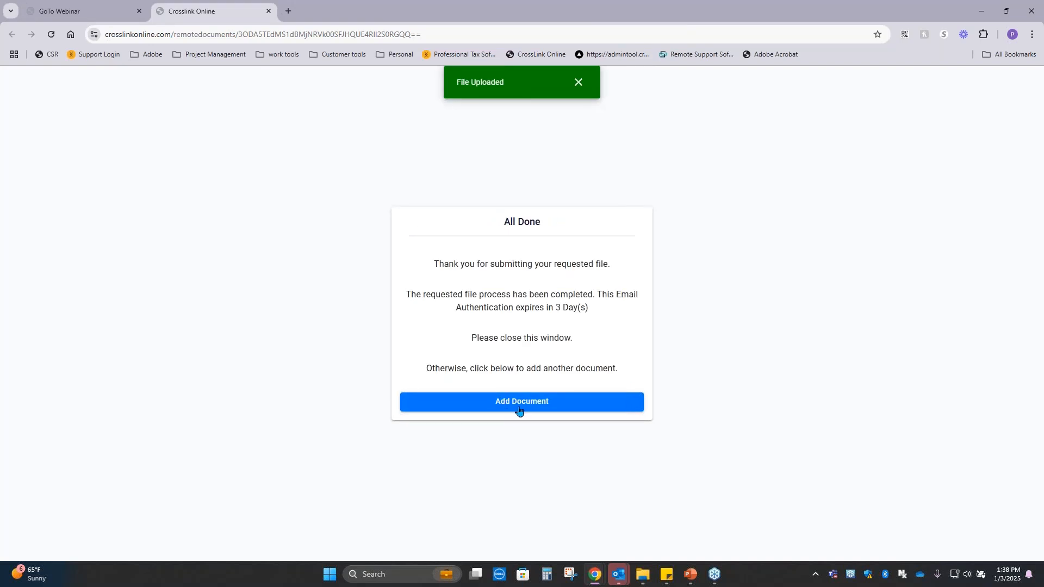
# Add 2021 Form 1099-G.pdf.png as another requested document, submit it and return to the window with the tax return.
pyautogui.click(519, 407)
pyautogui.click(441, 355)
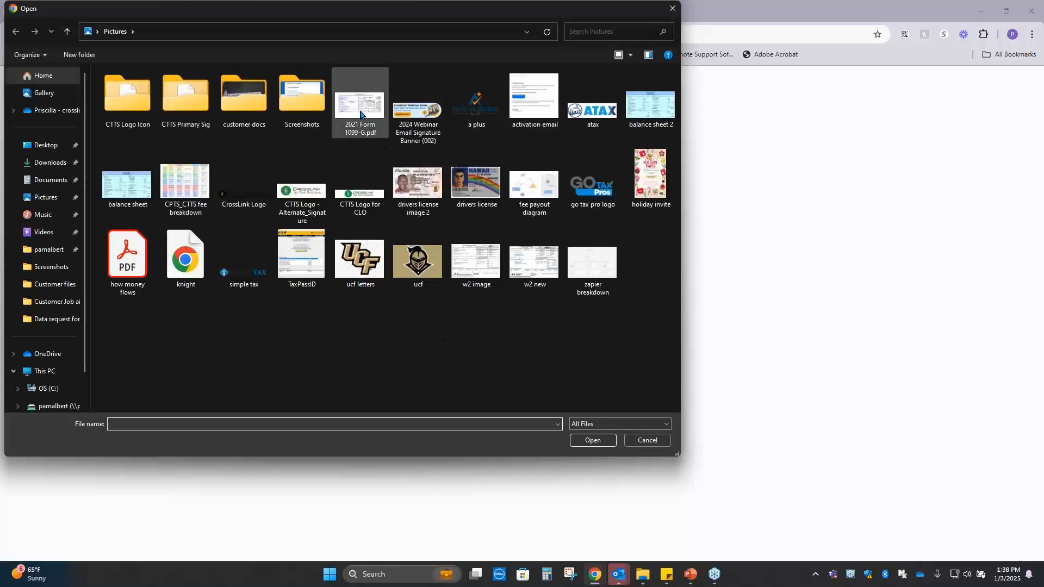
pyautogui.click(599, 442)
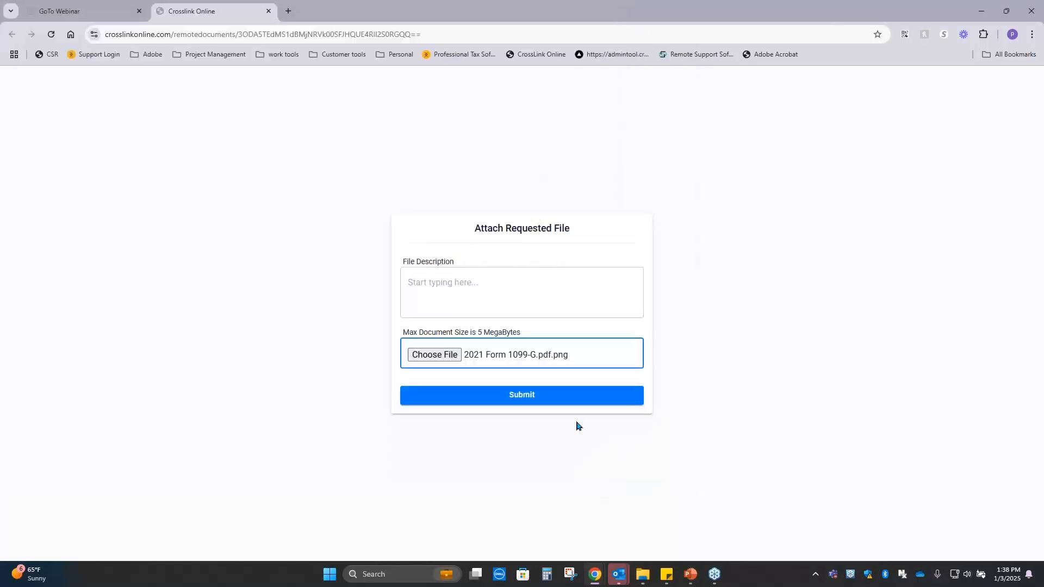
pyautogui.click(560, 398)
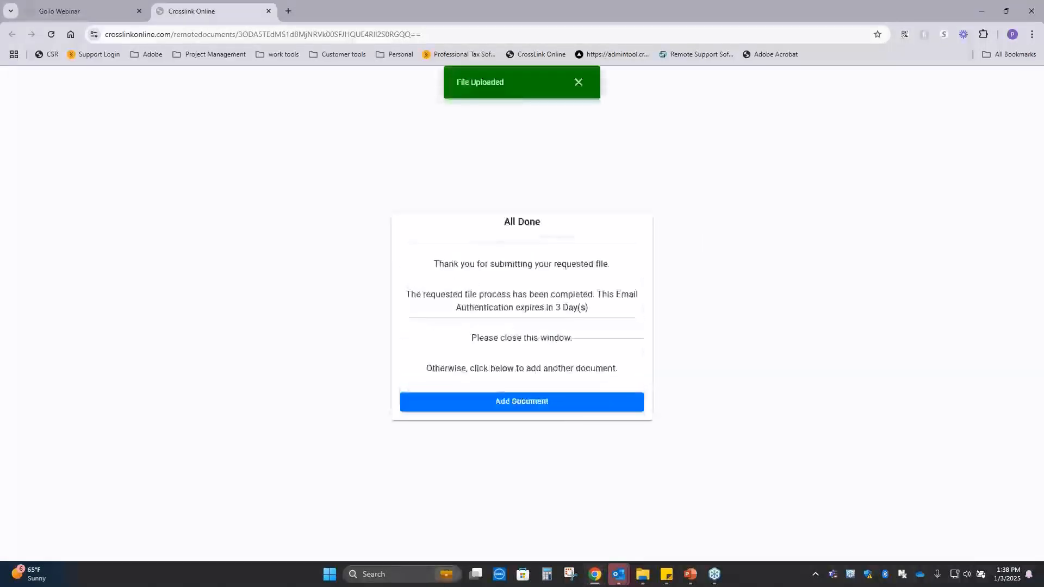
pyautogui.moveTo(1043, 103); pyautogui.dragTo(643, 72)
pyautogui.click(946, 76)
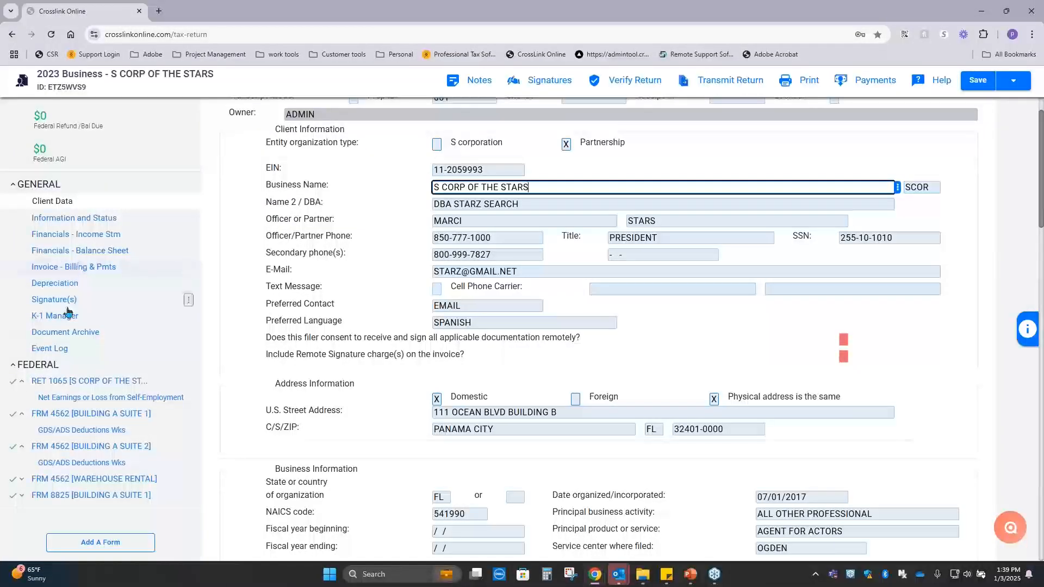
# Open the return's Document Archive and check the status of the document request and the list of archived documents.
pyautogui.click(78, 336)
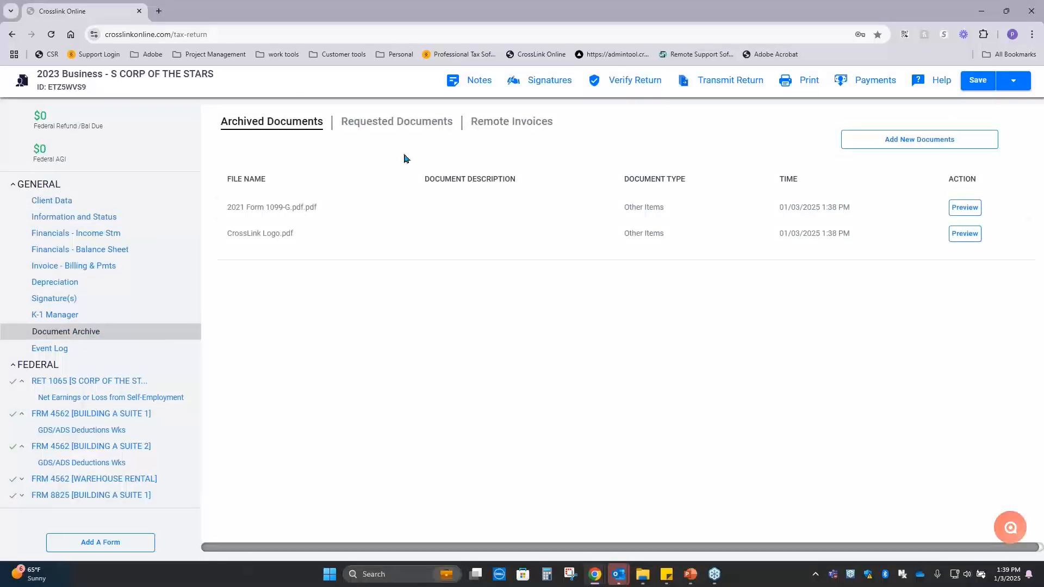
pyautogui.click(398, 122)
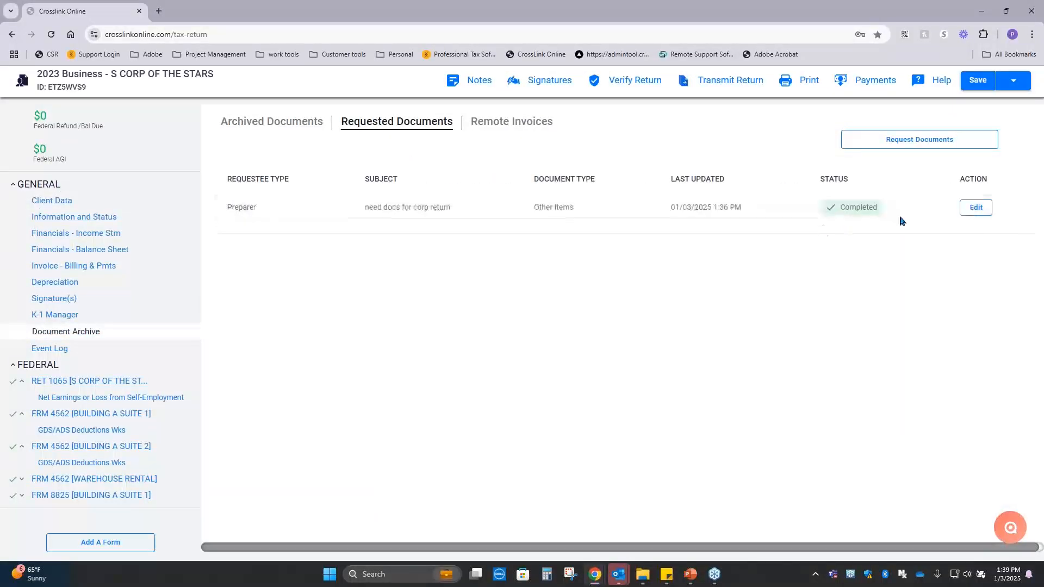
pyautogui.click(273, 122)
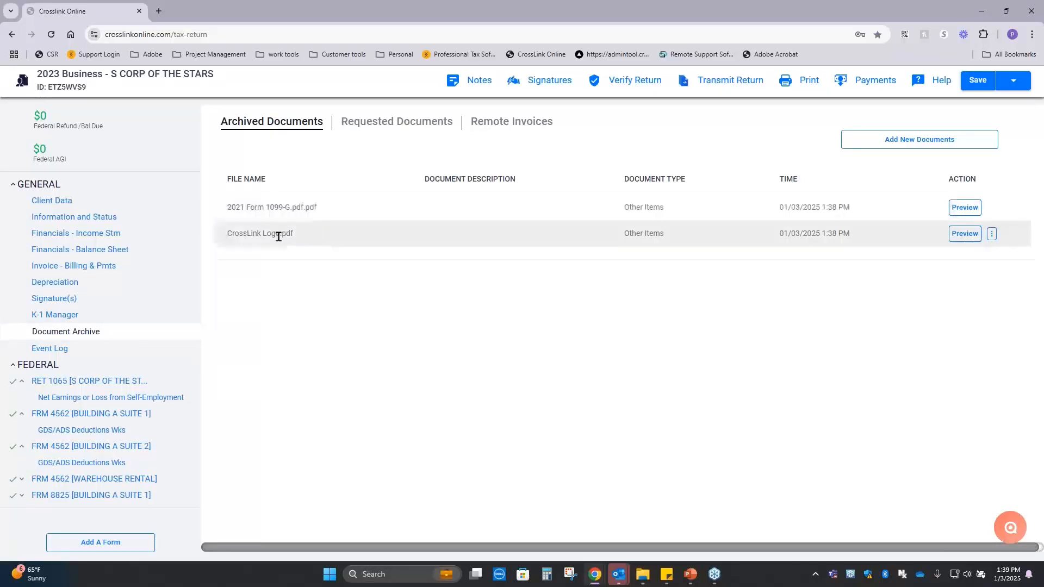
# Preview the archived 2021 Form 1099-G.pdf.pdf, close the preview and return to the Client Data form.
pyautogui.click(973, 210)
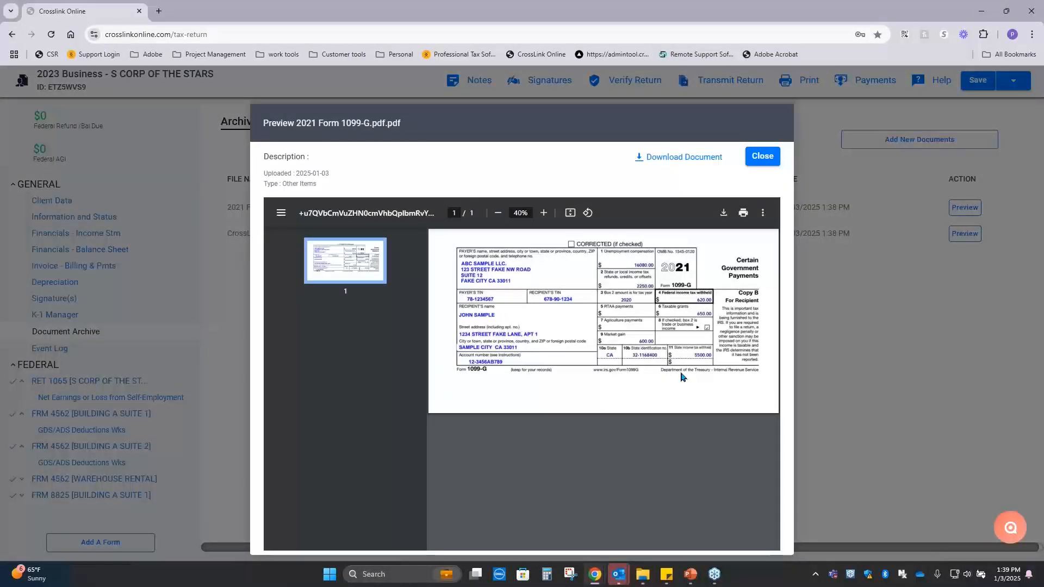
pyautogui.click(762, 158)
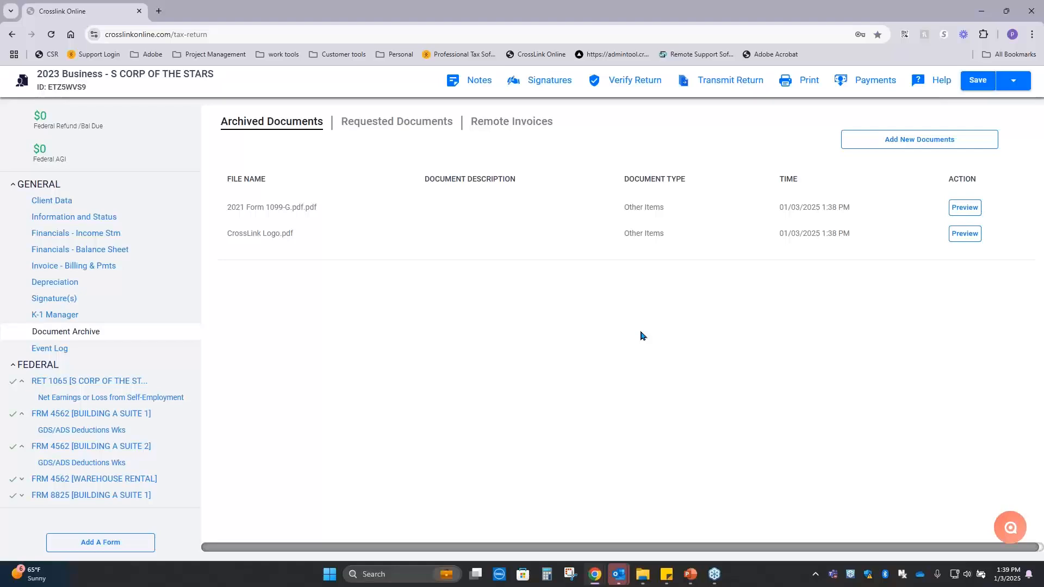
pyautogui.click(103, 201)
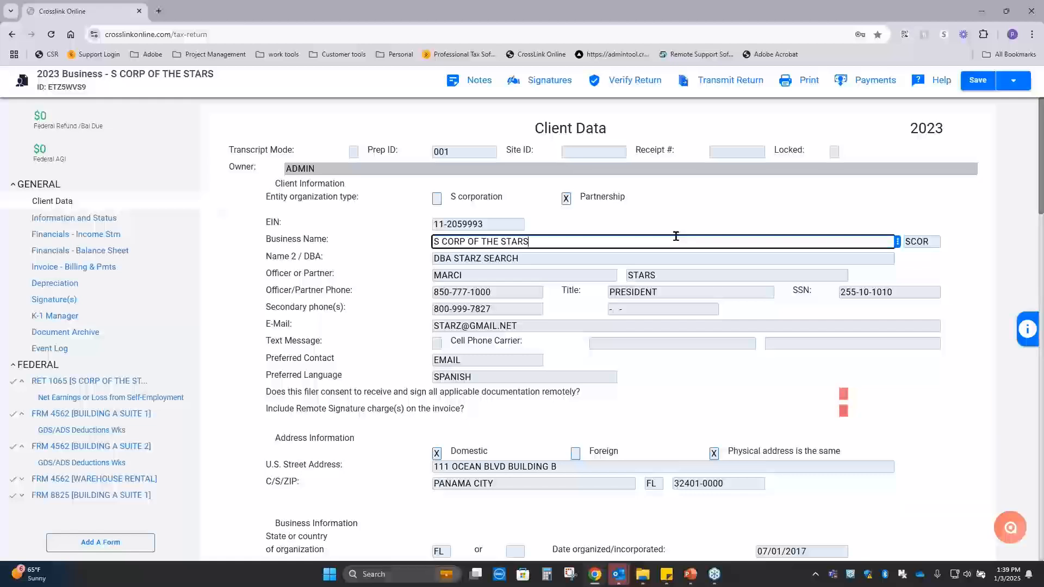
# Switch to the PowerPoint slide show and reveal the next point on the Using CrossLink Business slide.
pyautogui.hotkey('alt', 'Tab')
pyautogui.hotkey('alt', 'Tab')
pyautogui.hotkey('alt', 'Tab')
pyautogui.hotkey('alt', 'Tab')
pyautogui.click(460, 179)
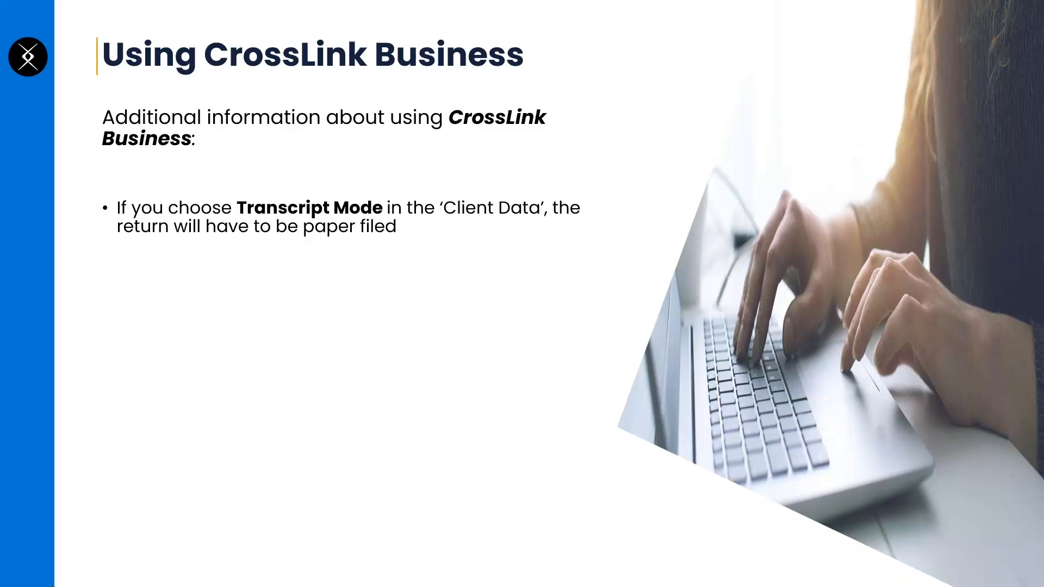
pyautogui.press('Right')
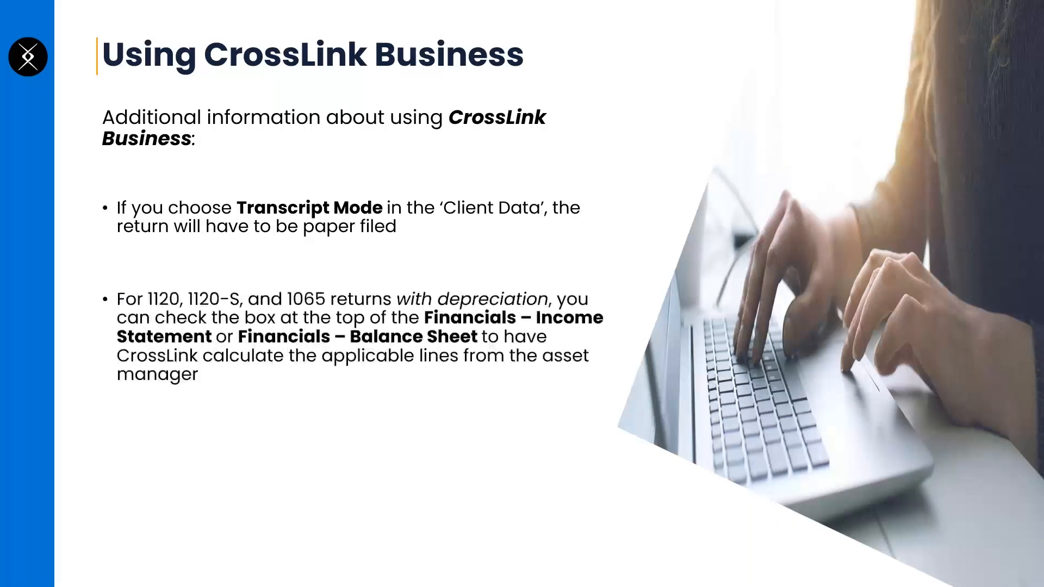